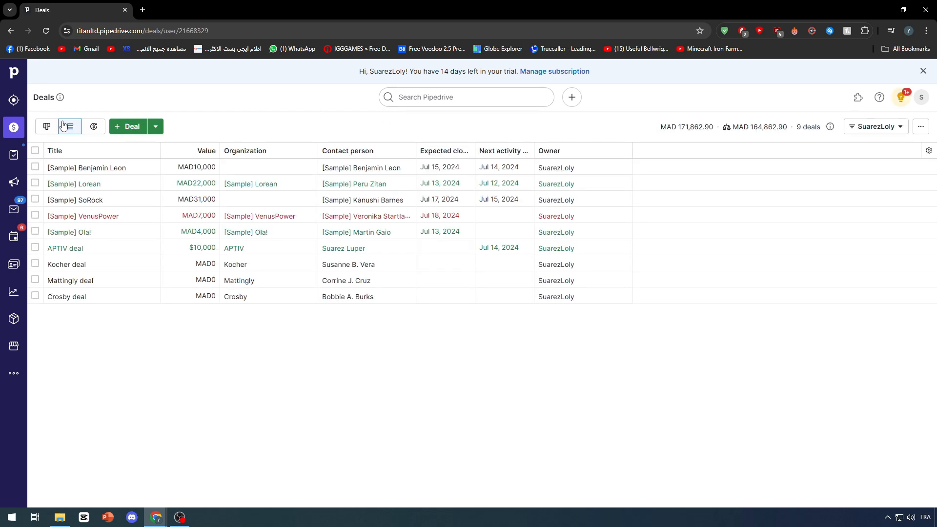
Step: Look at the Leads Inbox and return to the deals list
click(14, 100)
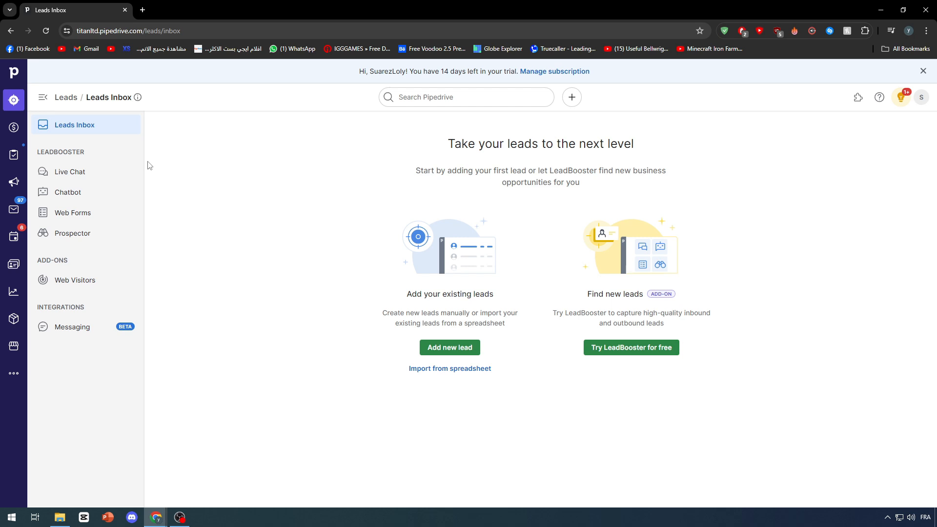
click(14, 127)
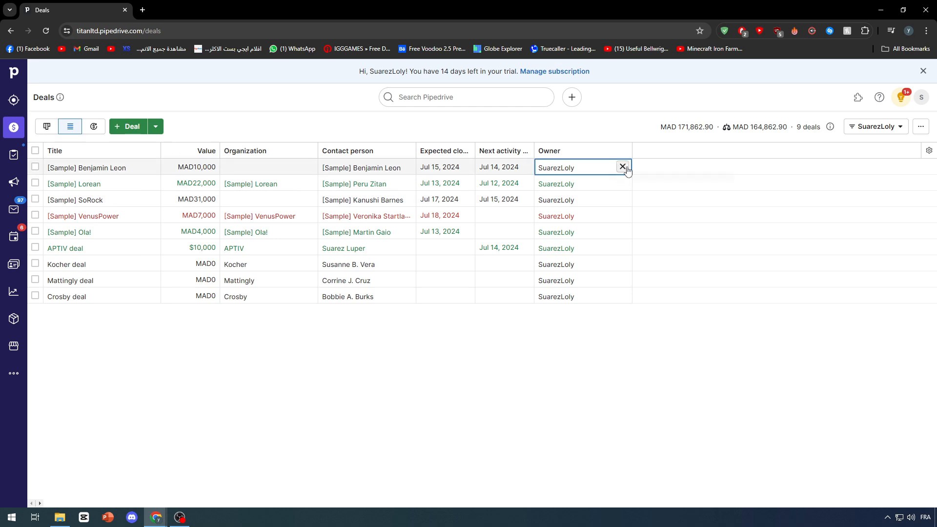
click(676, 205)
click(678, 208)
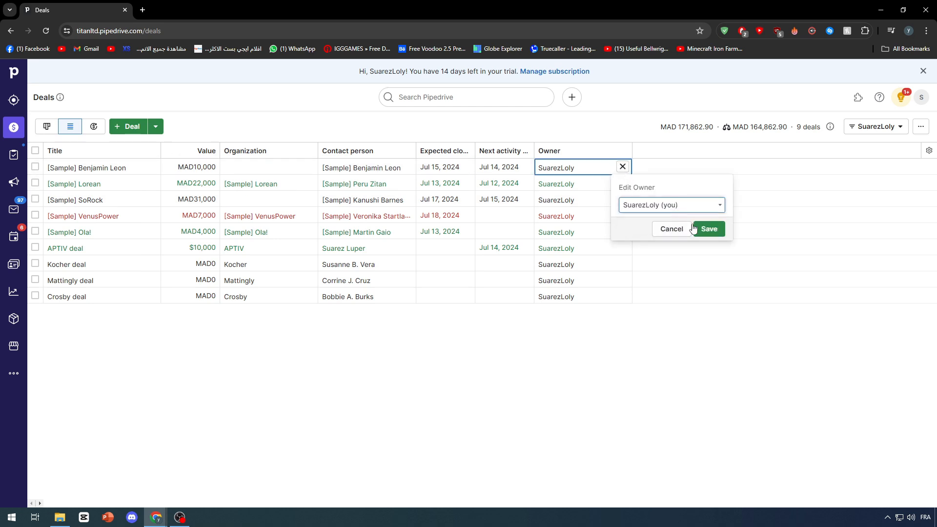
click(676, 229)
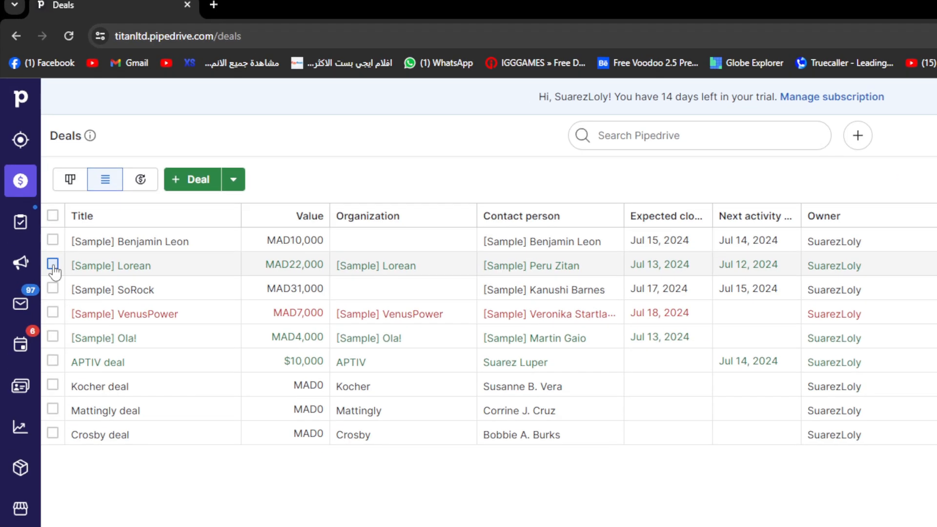
Step: Select every deal in the list except the [Sample] SoRock deal for bulk editing
click(53, 264)
click(53, 239)
click(52, 287)
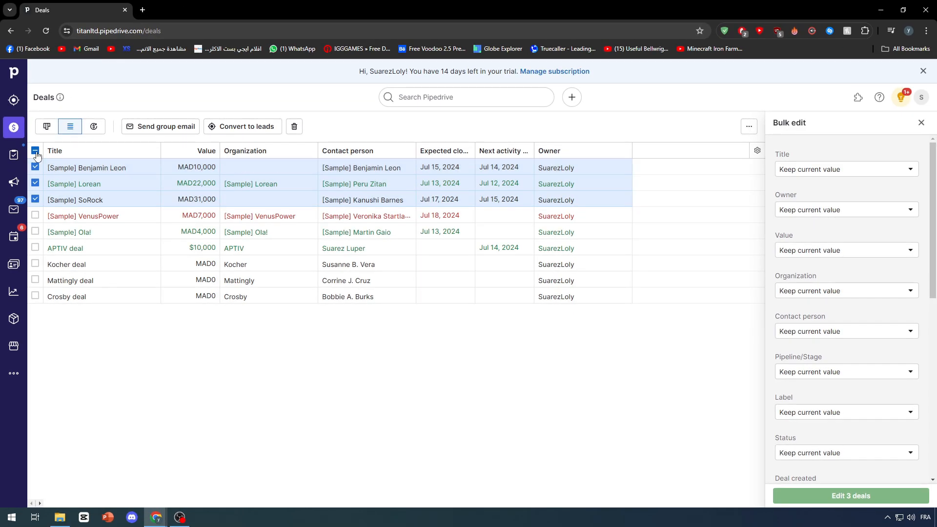
click(37, 153)
click(36, 153)
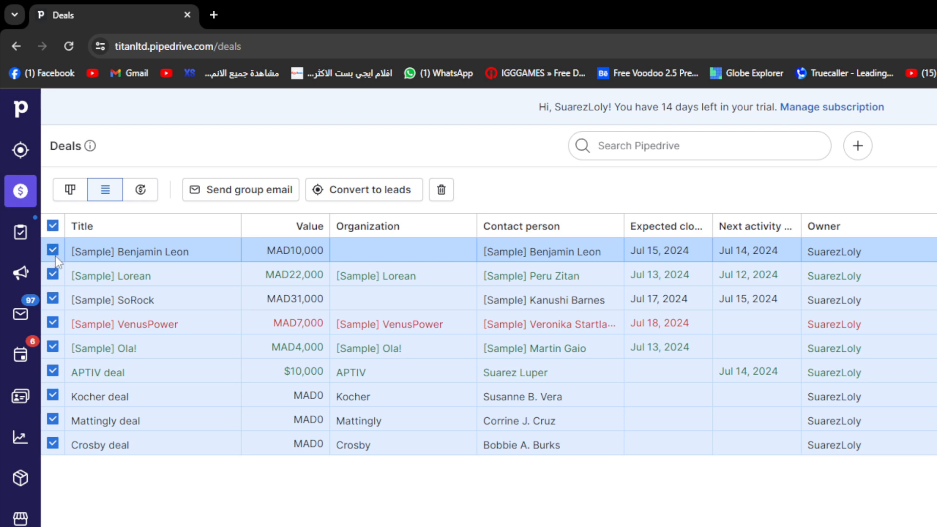
click(53, 299)
click(53, 346)
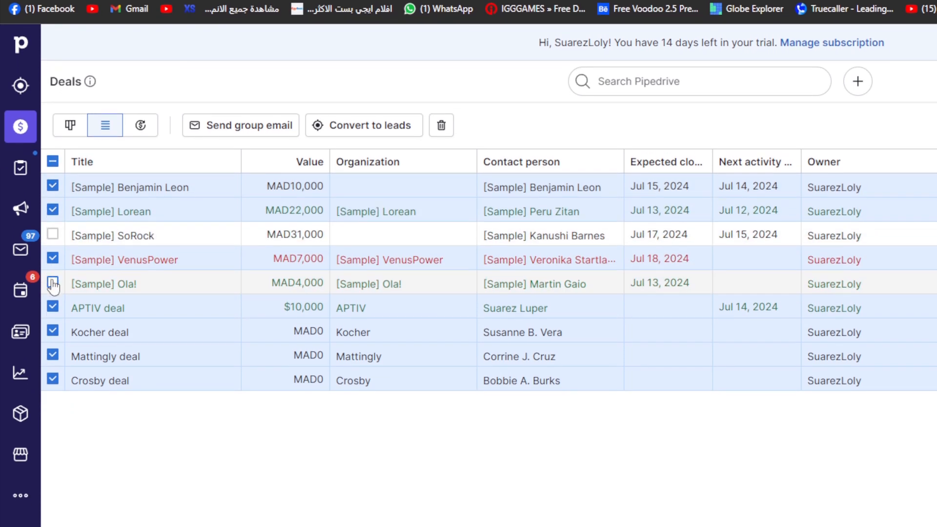
click(52, 284)
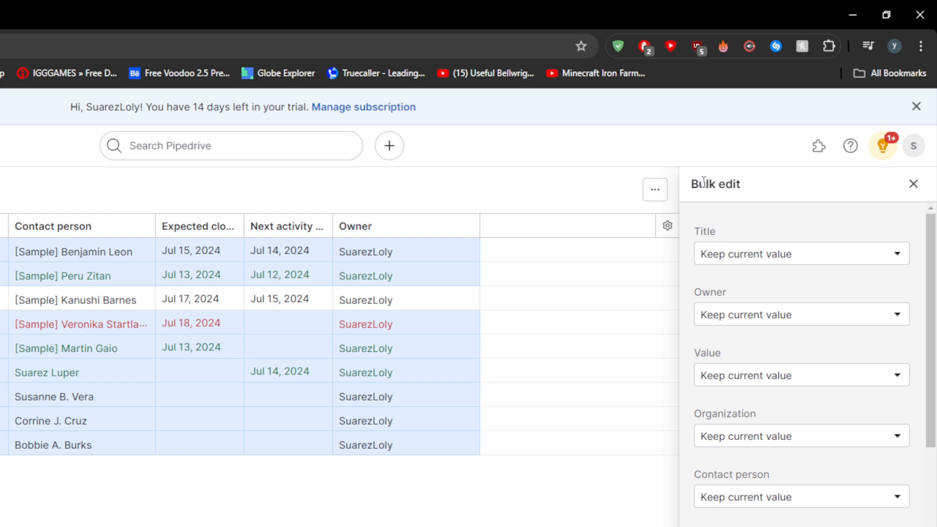
Step: Review all the fields that can be changed for the selected deals in bulk edit, from Title down to Process
drag(692, 184, 756, 188)
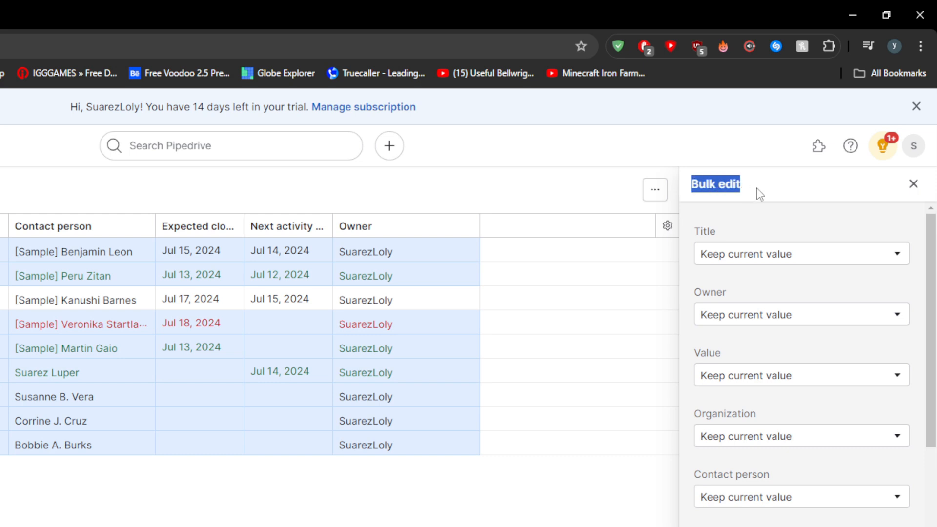
click(765, 232)
scroll(765, 242, down, 1)
scroll(765, 242, down, 10)
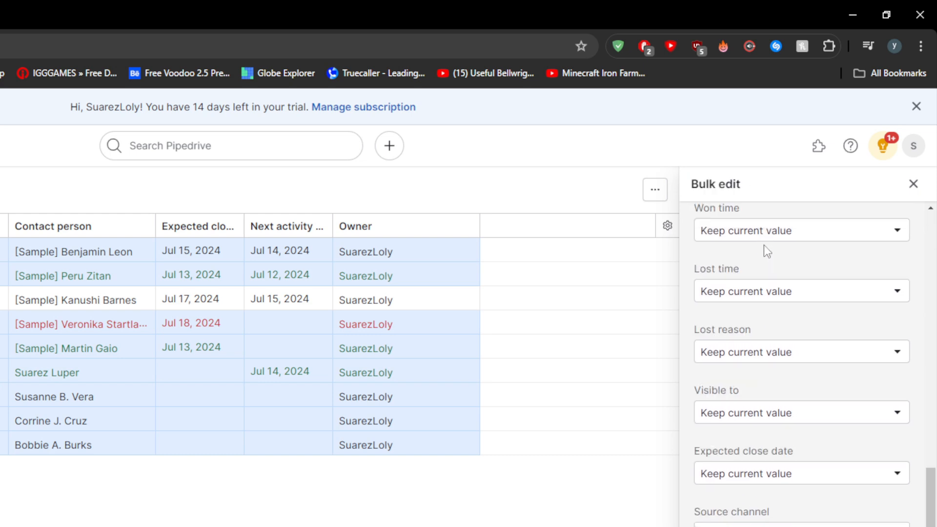
scroll(765, 244, up, 9)
scroll(764, 244, up, 2)
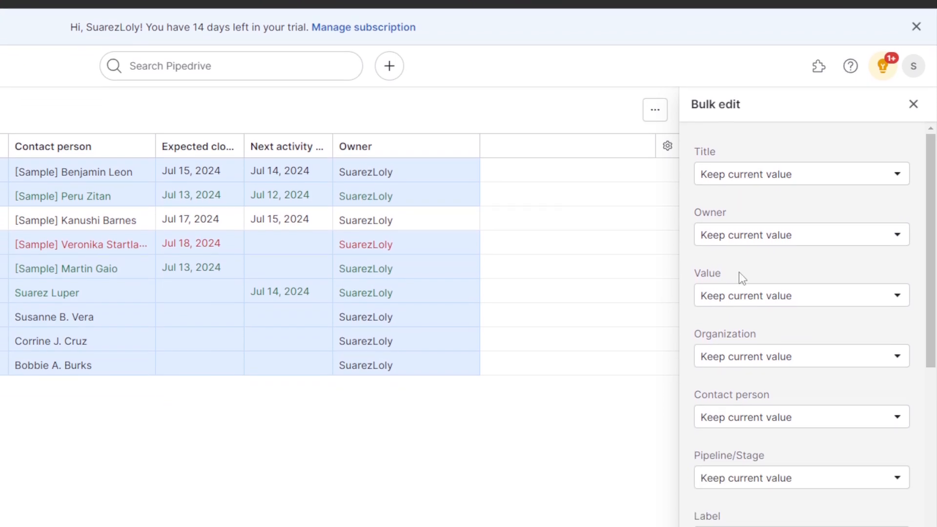
scroll(740, 299, down, 2)
scroll(741, 272, down, 3)
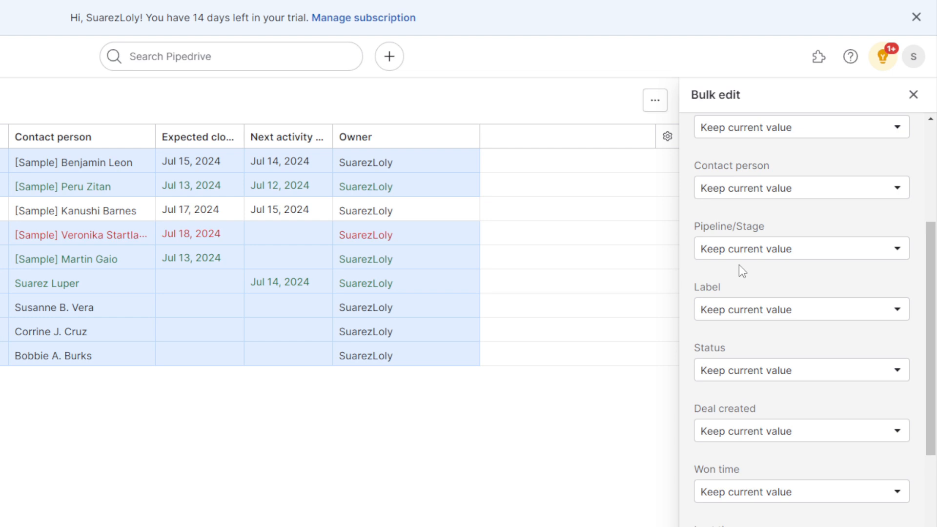
scroll(739, 265, down, 3)
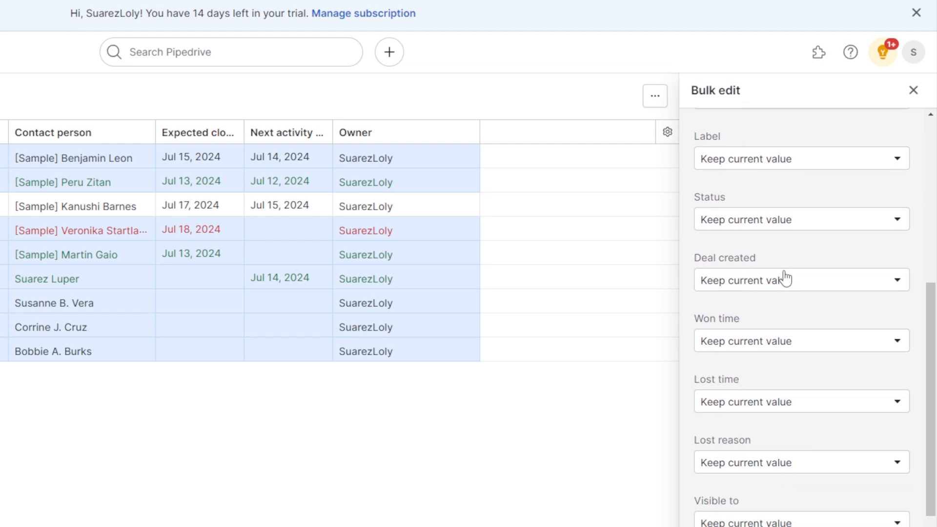
scroll(783, 269, down, 1)
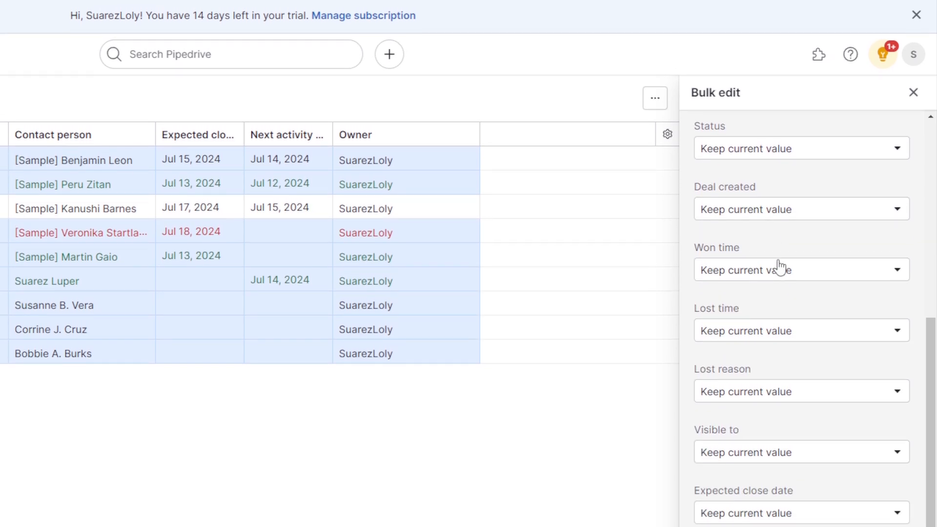
scroll(777, 264, down, 2)
scroll(776, 272, down, 2)
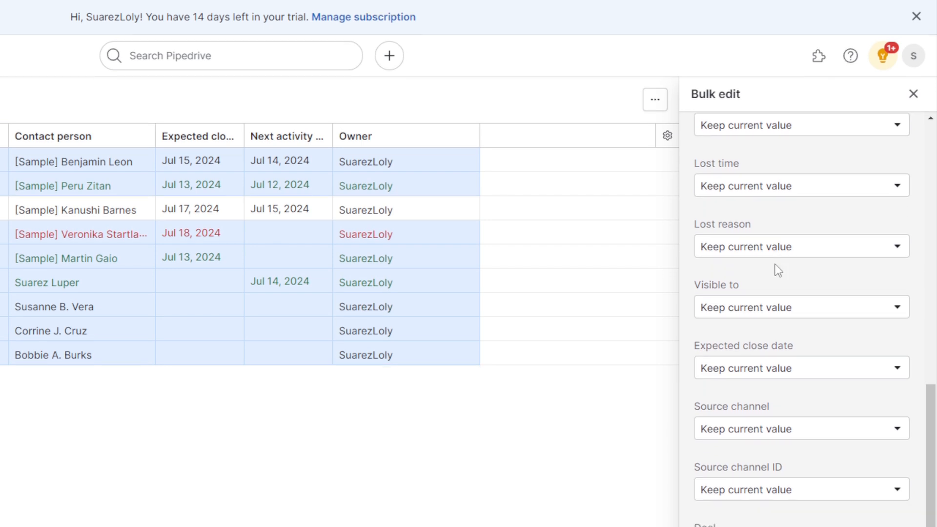
scroll(773, 265, down, 1)
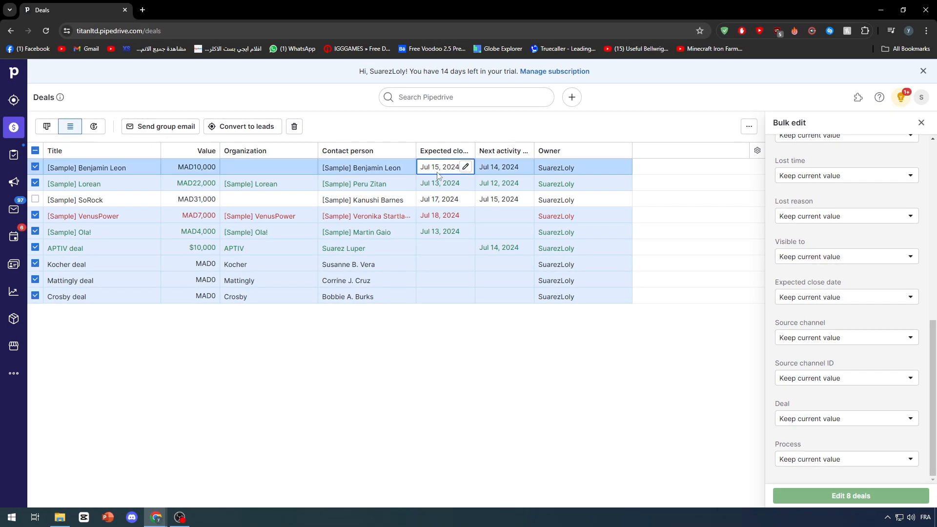
Step: Sort the deals by organization in ascending order and locate the Organization field among the bulk edit options
click(308, 152)
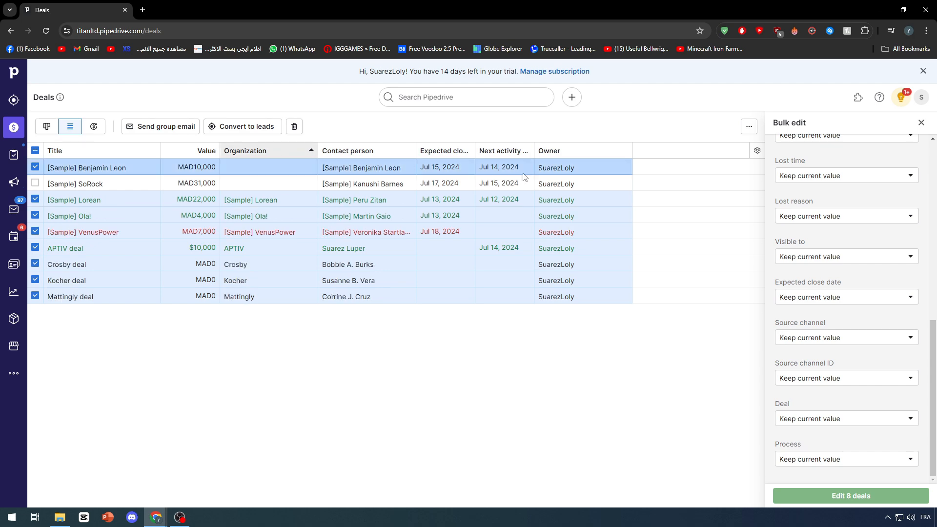
scroll(868, 244, up, 10)
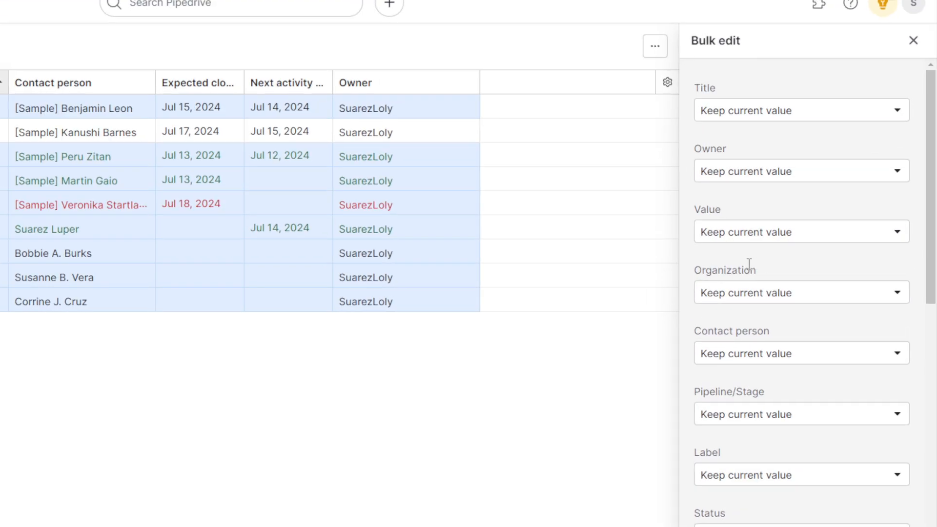
drag(812, 277, 774, 279)
triple_click(690, 266)
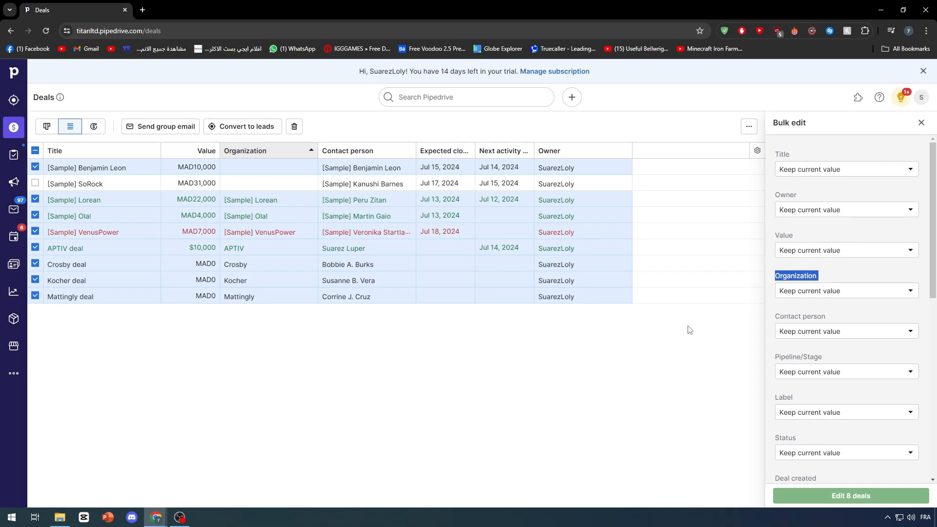
click(690, 330)
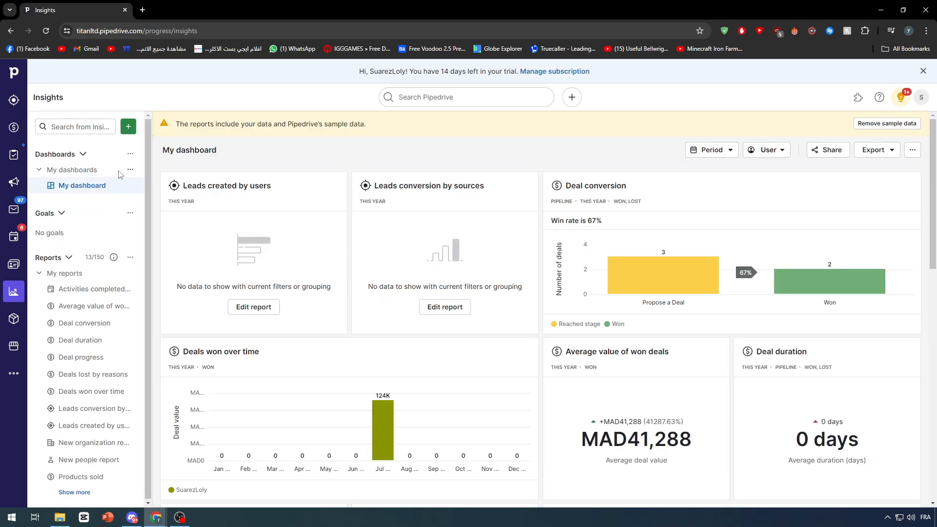
Step: Return to the deals list, select all deals and bulk edit their title to 30 Phones, confirming the change
click(13, 127)
click(35, 150)
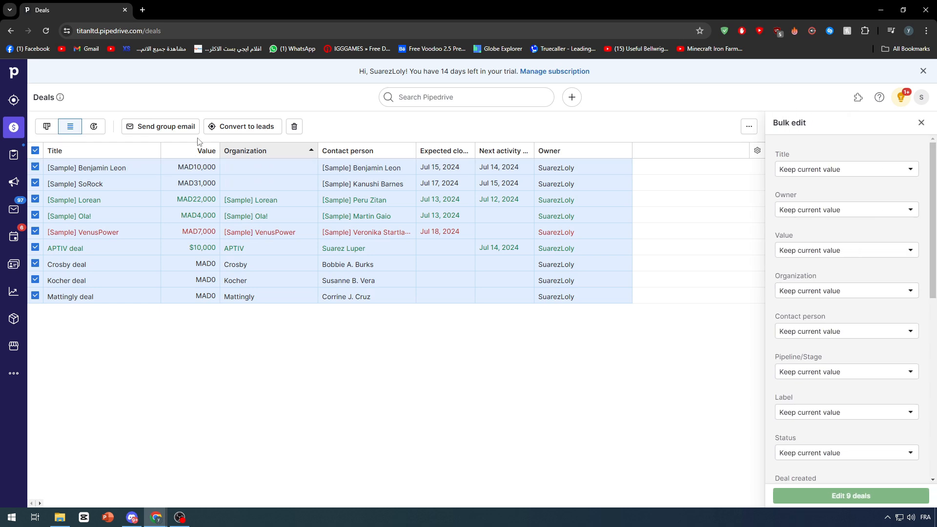
click(844, 177)
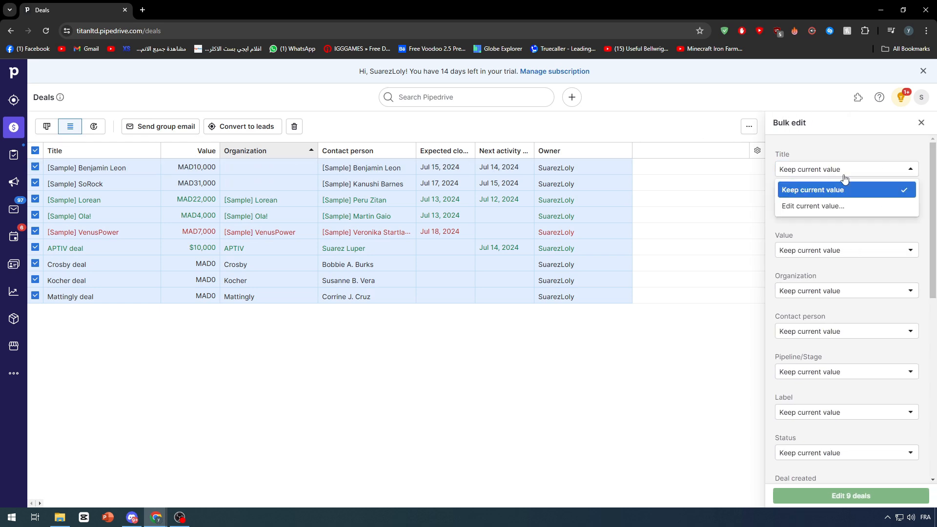
click(839, 209)
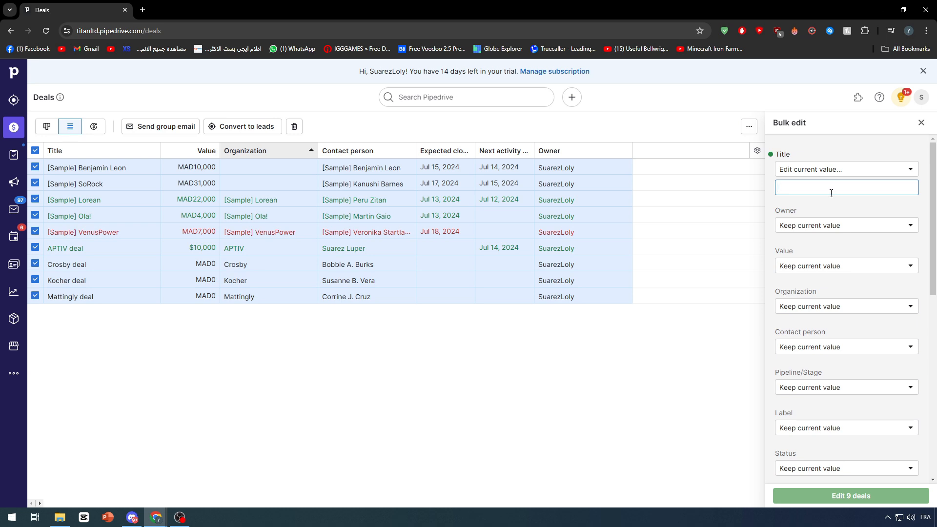
text(30 Phones)
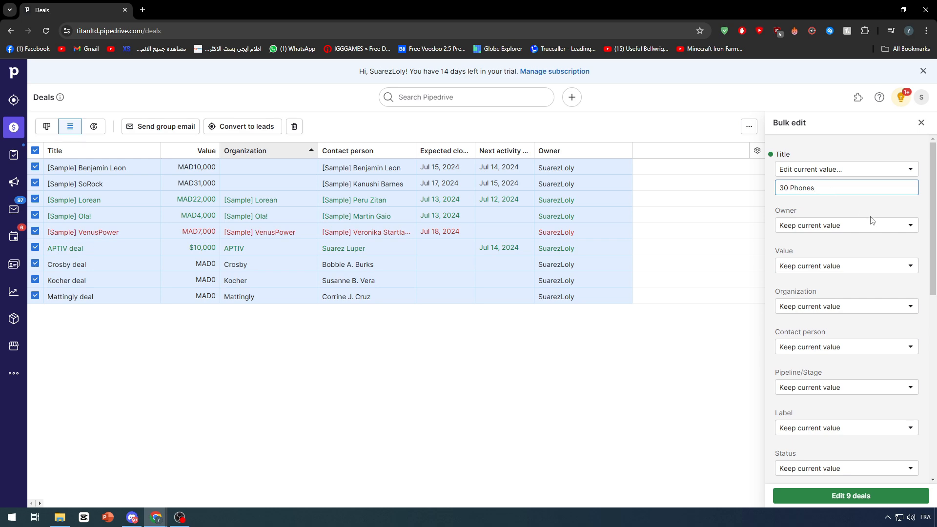
click(868, 218)
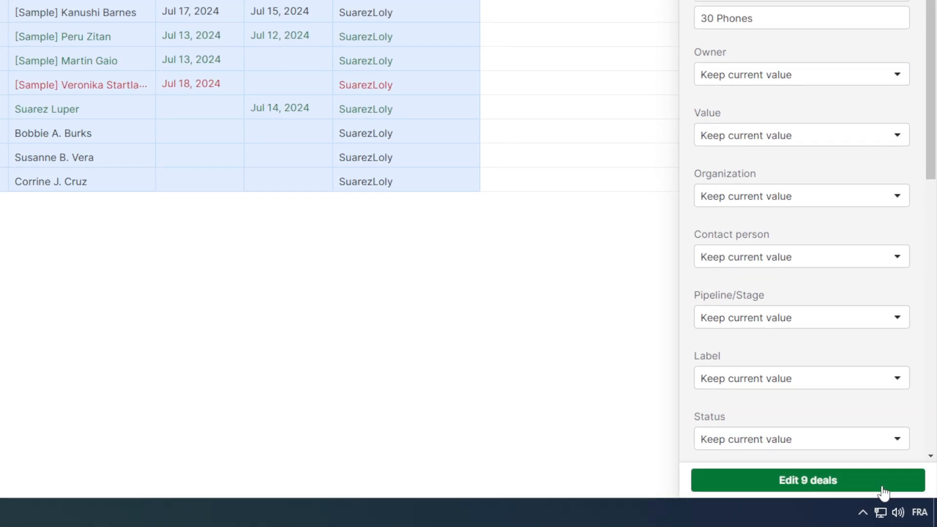
click(900, 499)
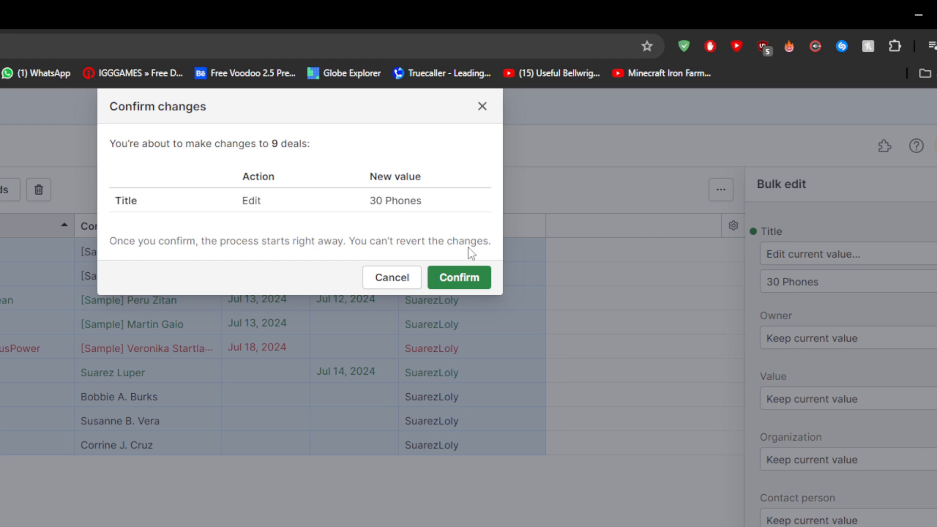
click(462, 276)
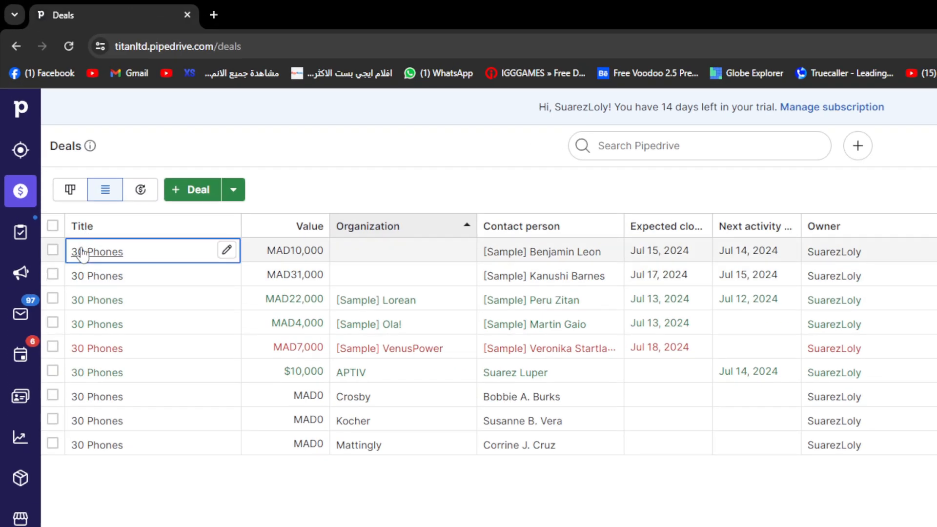
Step: Select all nine deals and bulk edit their value to 100 000 US Dollar (USD), confirming the change
mouse_move(82, 252)
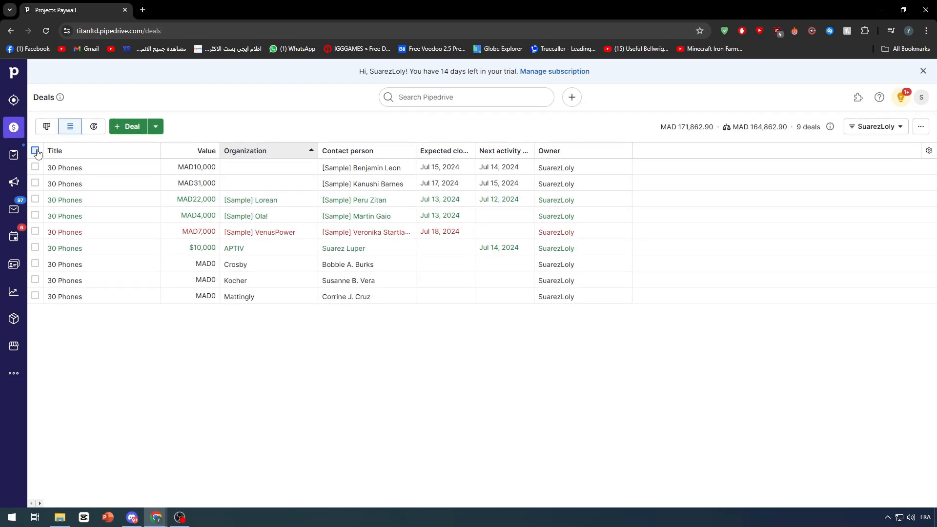
click(35, 151)
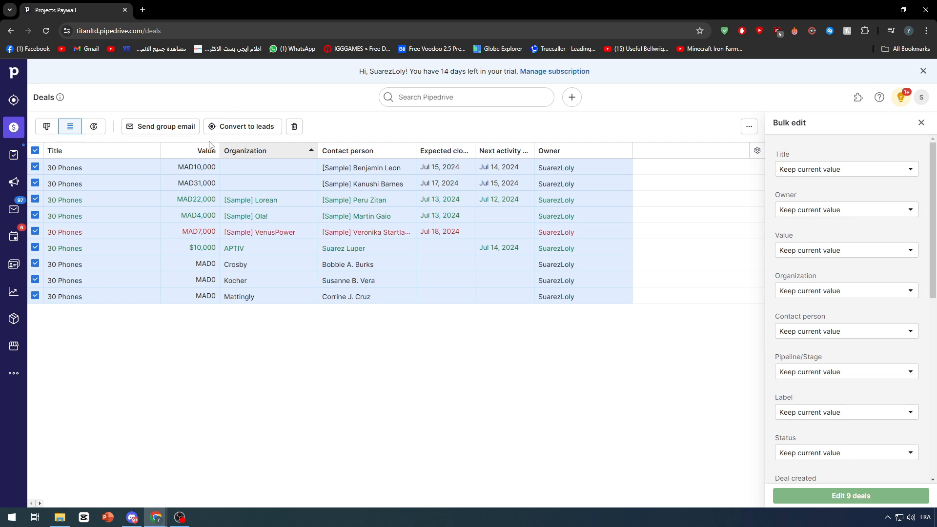
scroll(902, 218, down, 10)
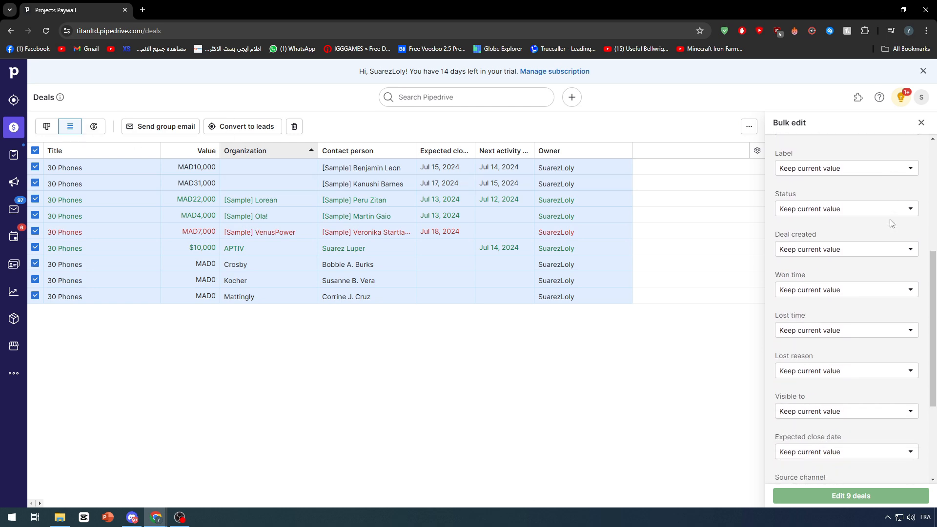
scroll(858, 261, up, 10)
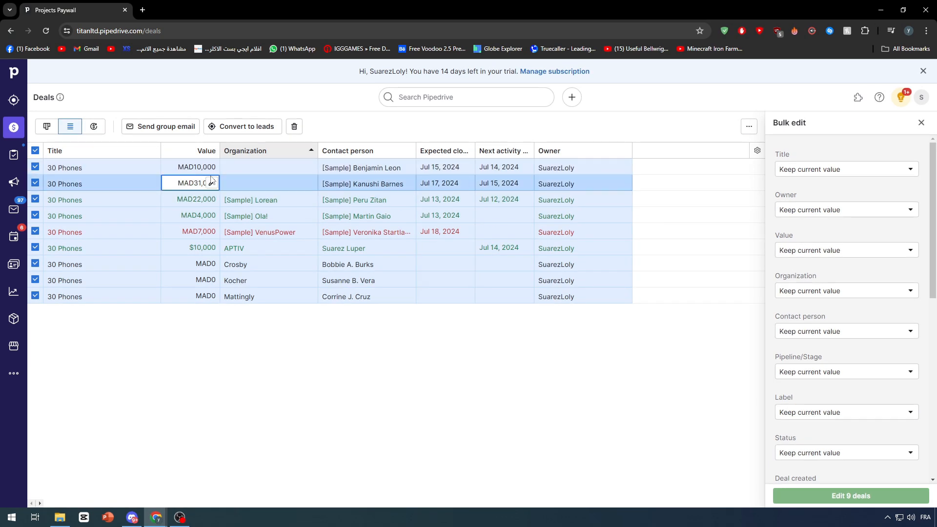
click(866, 254)
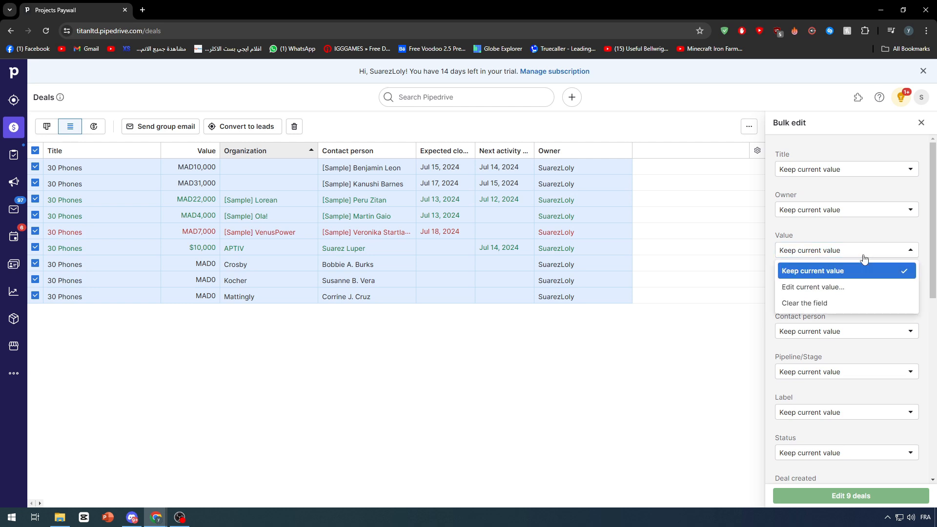
click(811, 288)
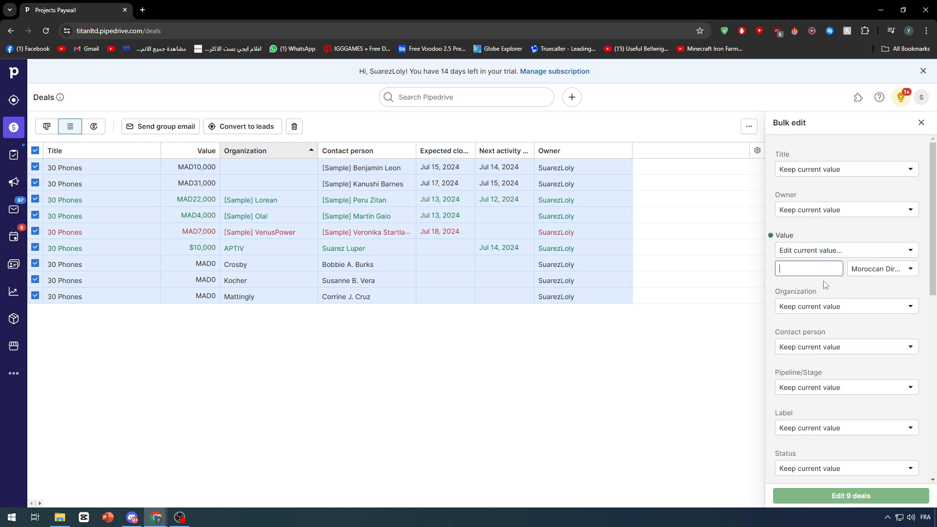
click(873, 275)
text(usd)
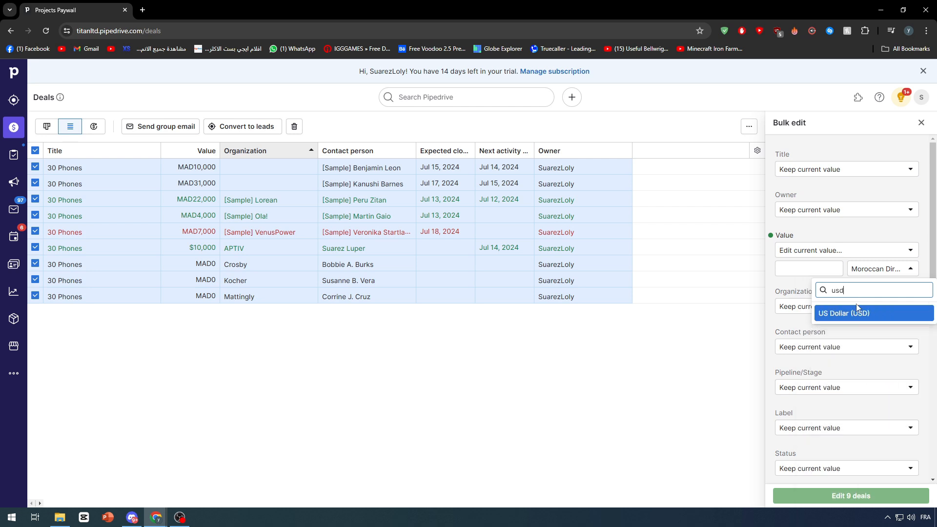
click(857, 307)
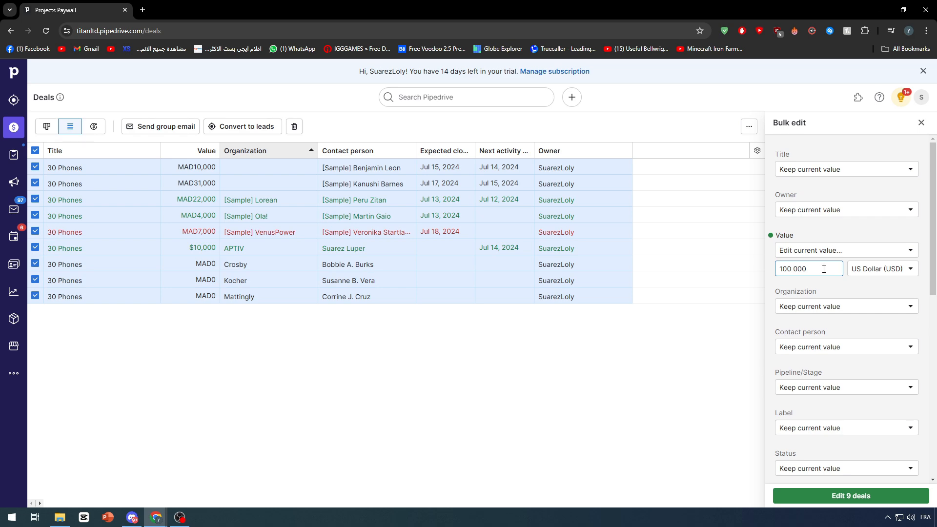
click(850, 496)
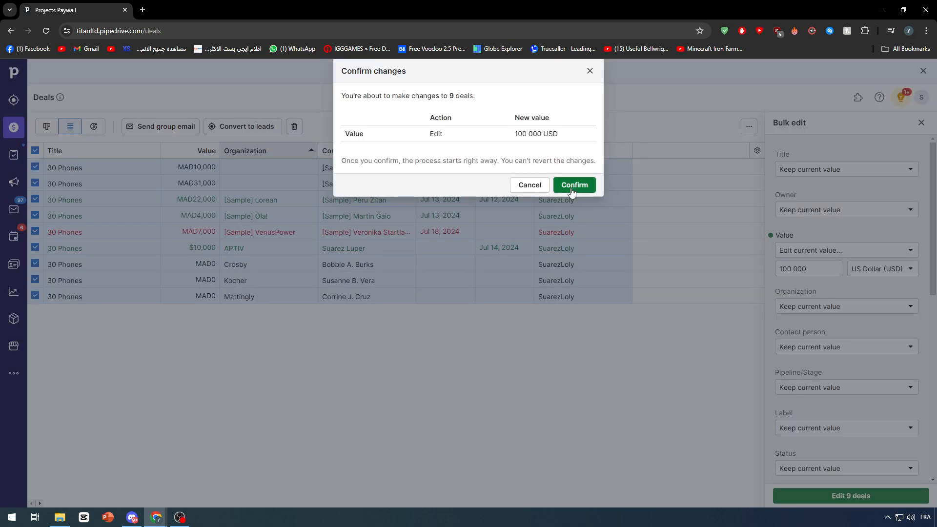
click(572, 188)
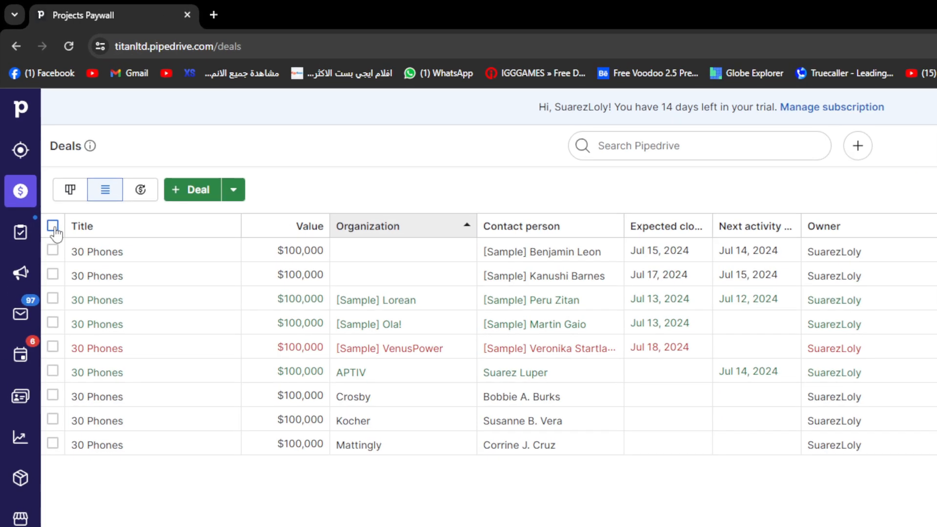
Step: Select all the deals again and bulk clear their Contact person field, confirming the change
click(35, 152)
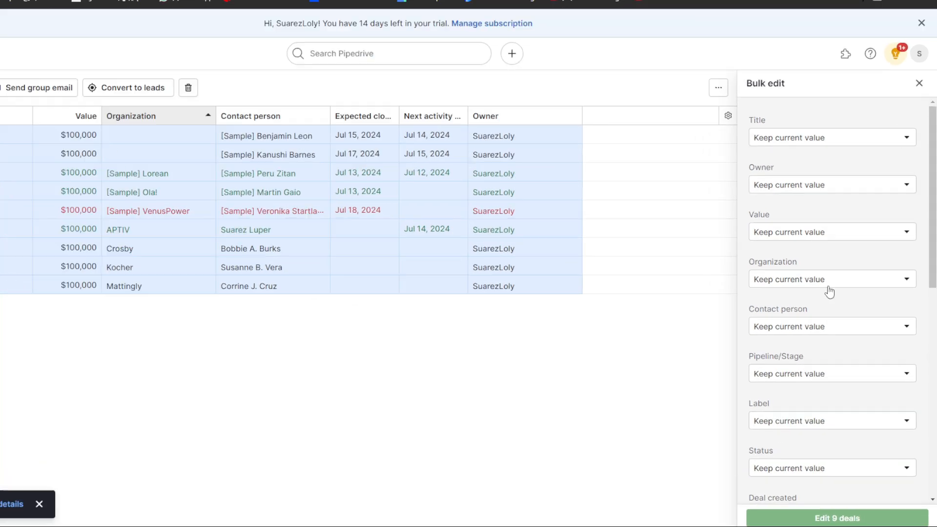
click(846, 292)
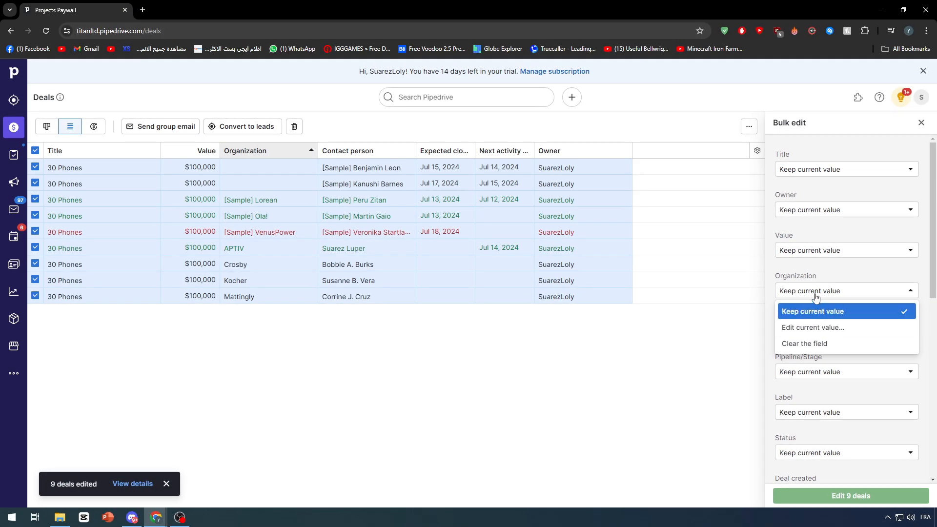
click(805, 271)
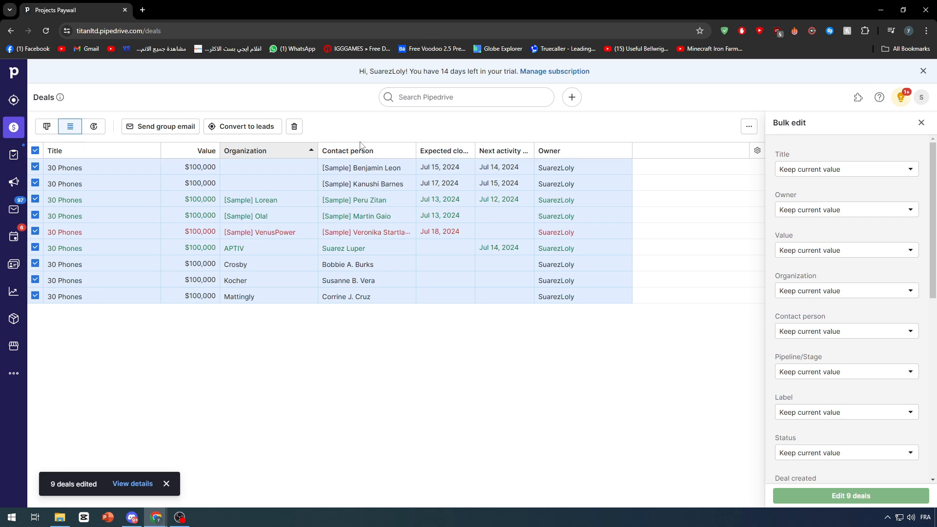
scroll(835, 306, down, 1)
click(814, 283)
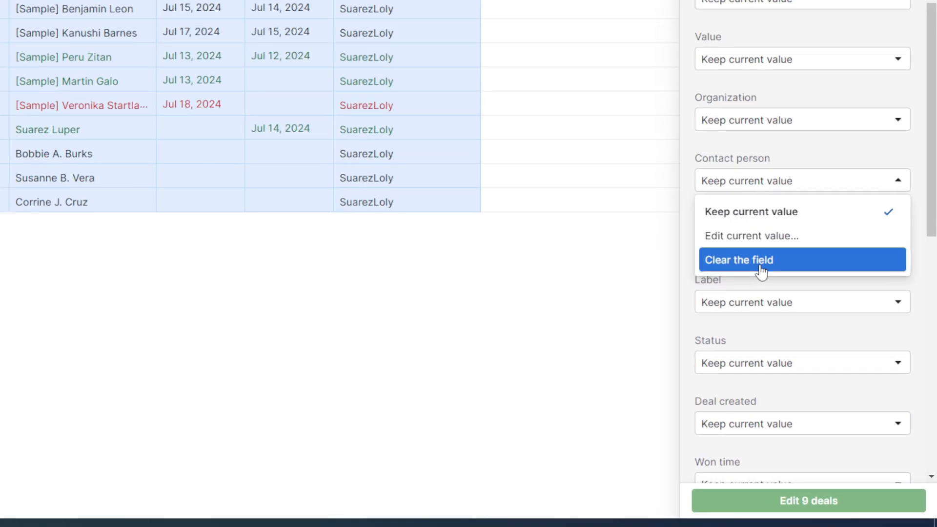
click(820, 338)
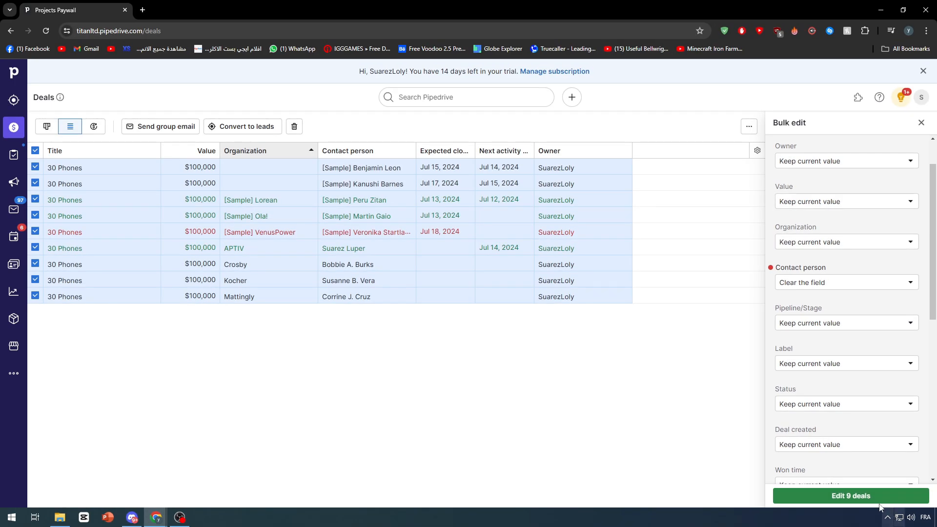
click(841, 503)
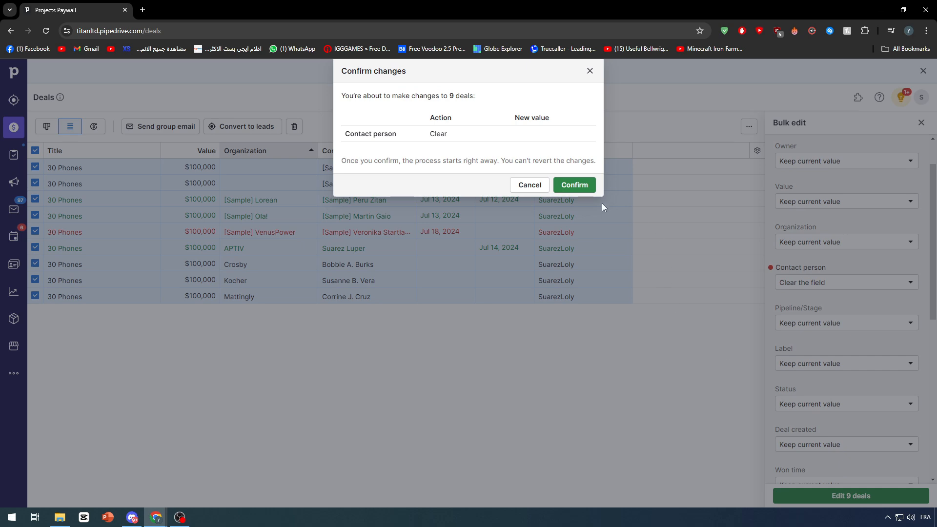
click(575, 185)
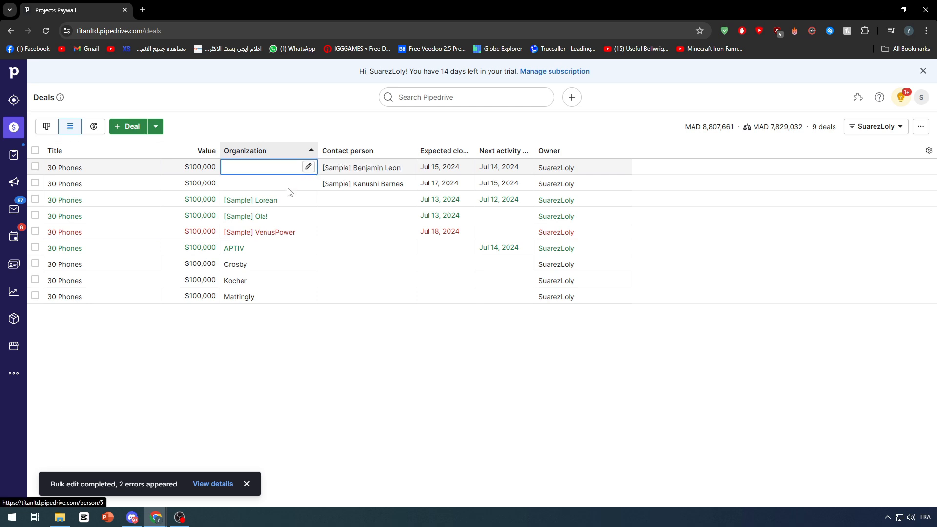
Step: Select all deals, examine the bulk edit choices for Visible to, Lost reason and Lost time, and leave bulk edit without changes
click(36, 151)
scroll(891, 282, down, 6)
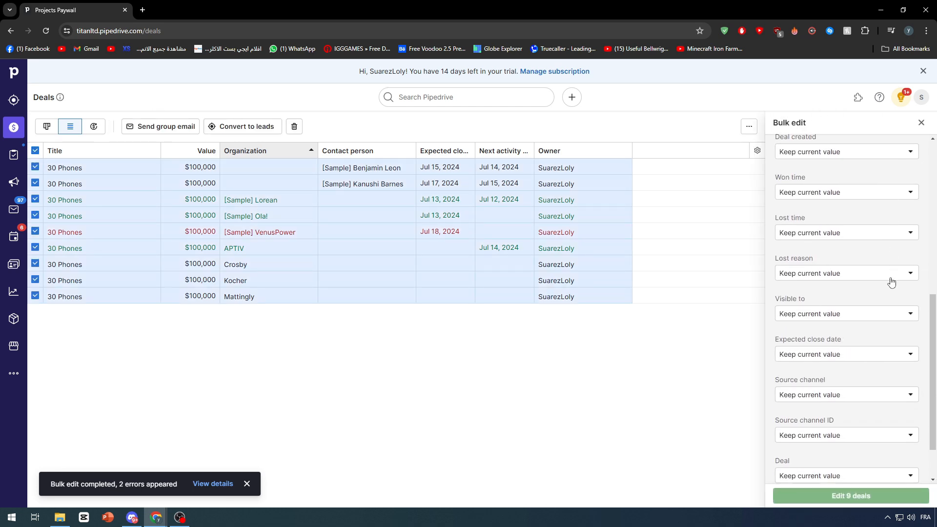
click(822, 320)
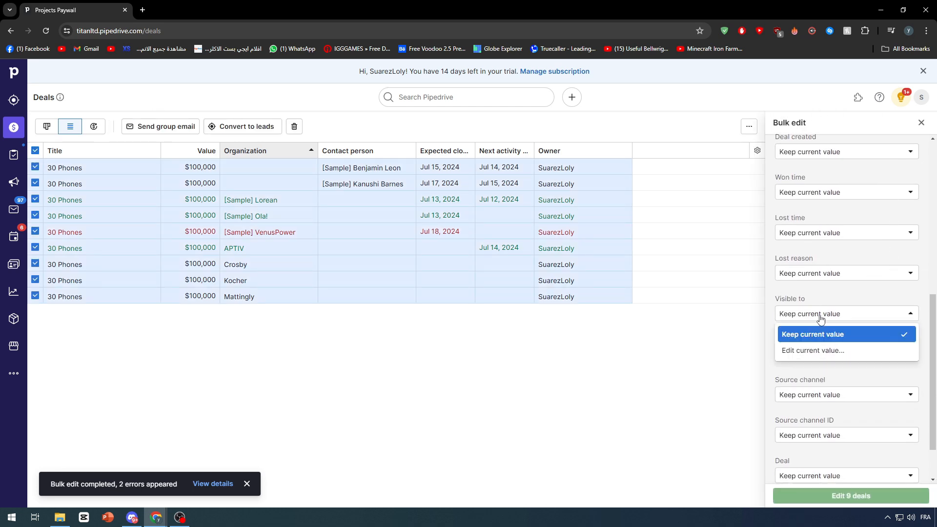
click(818, 317)
click(809, 277)
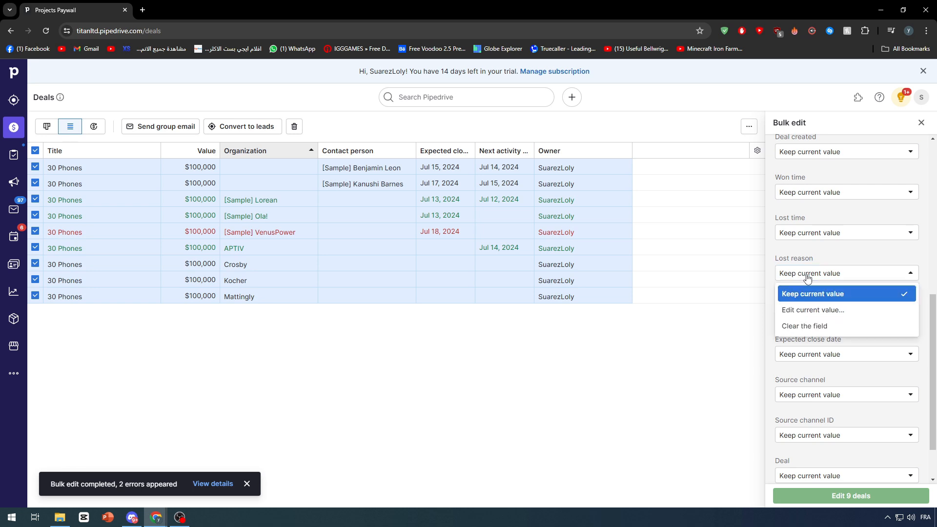
click(800, 239)
click(800, 240)
click(800, 240)
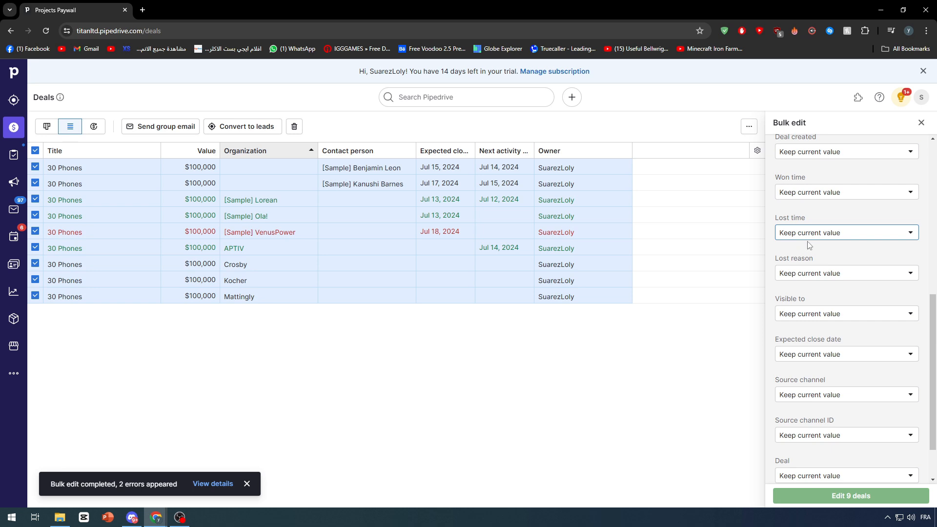
click(921, 122)
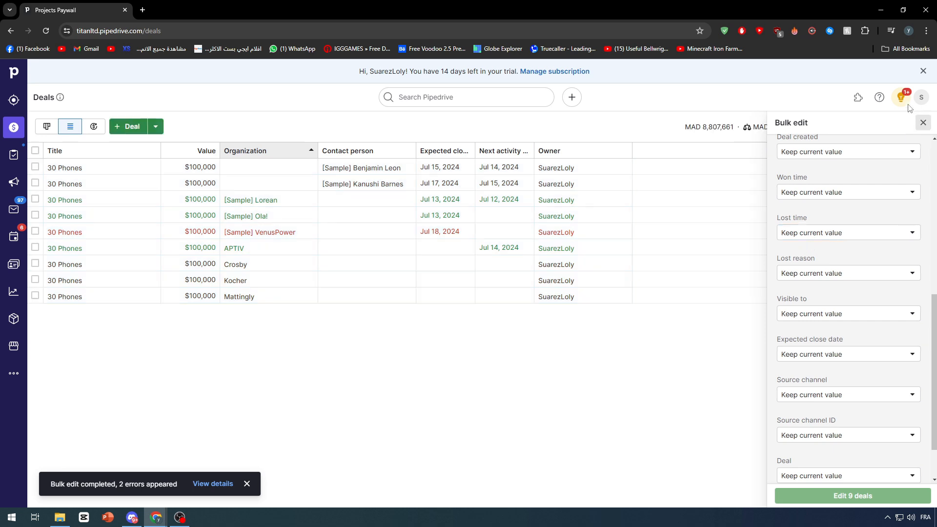
Step: View the Sales Assistant, close it and read the bulk edit completion notice
click(900, 97)
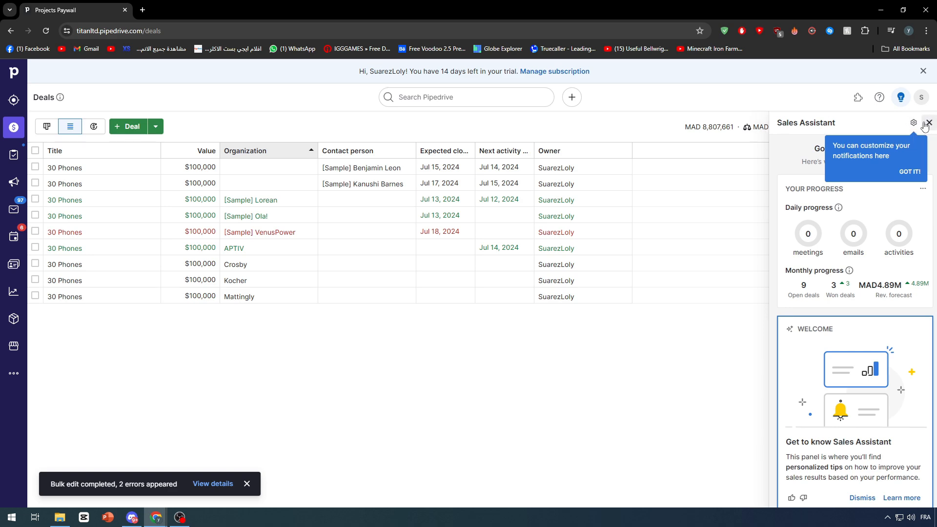
click(925, 122)
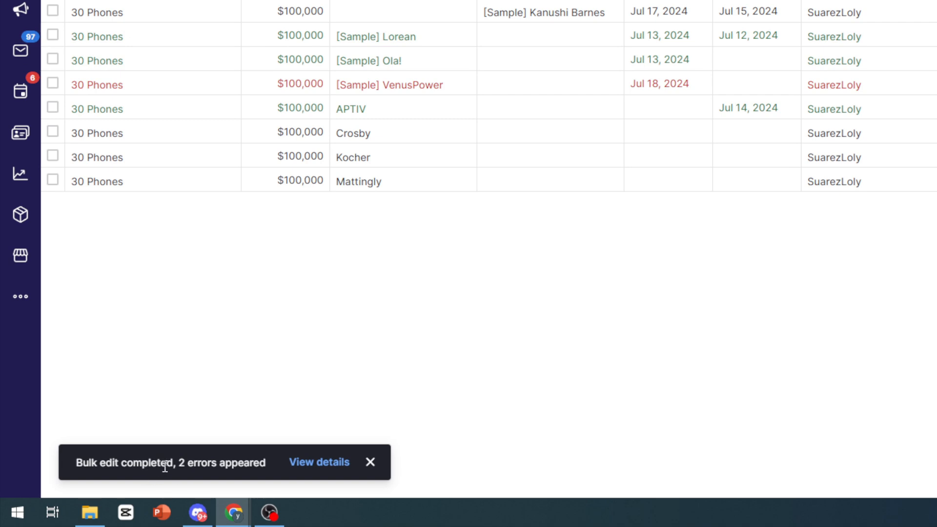
drag(182, 467, 223, 464)
click(224, 465)
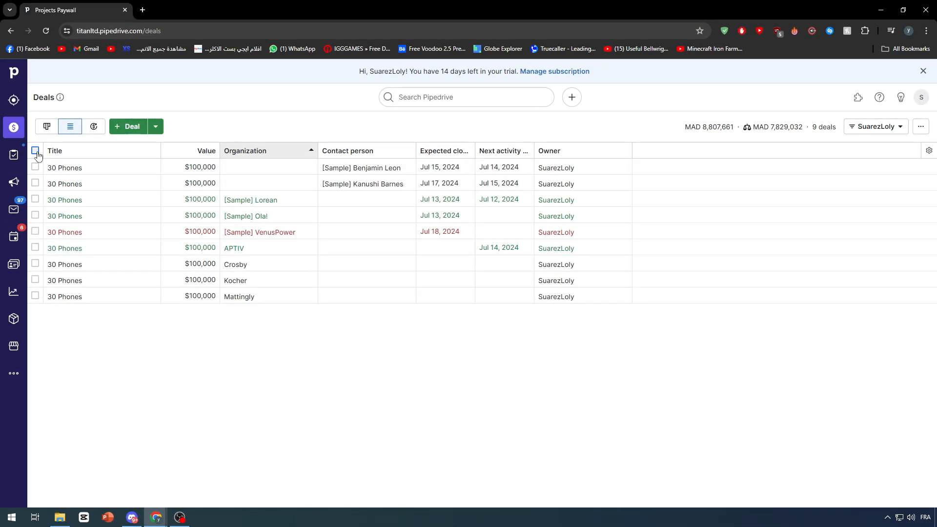
Step: Select all nine deals in the list and delete them, confirming the deletion
click(35, 151)
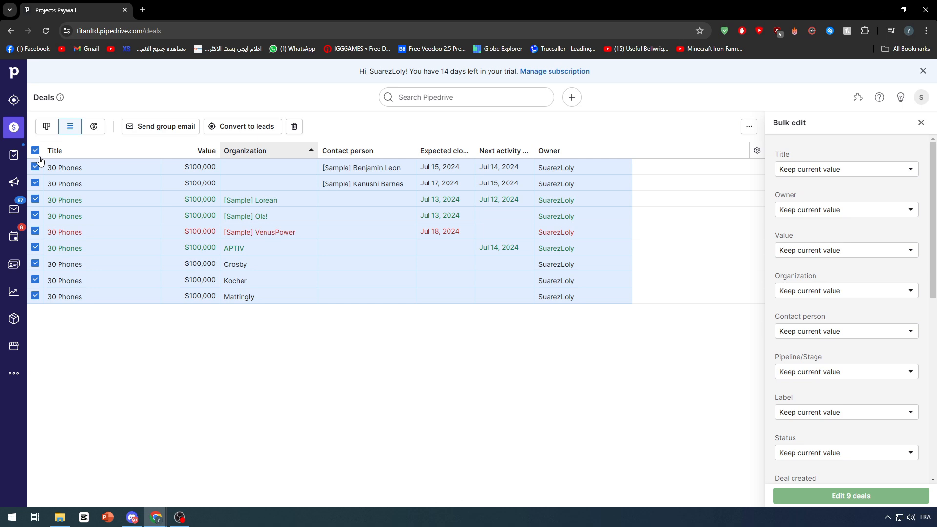
scroll(796, 325, down, 10)
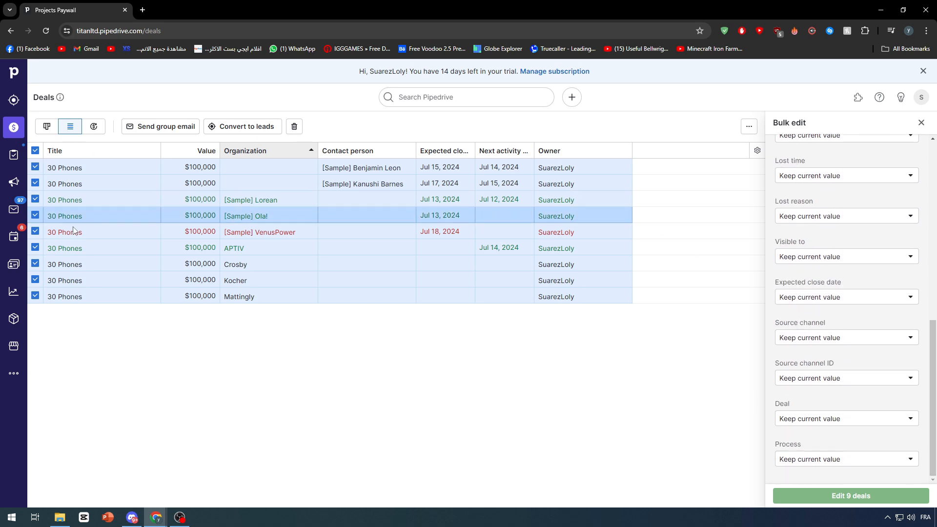
scroll(902, 327, up, 4)
scroll(891, 319, up, 4)
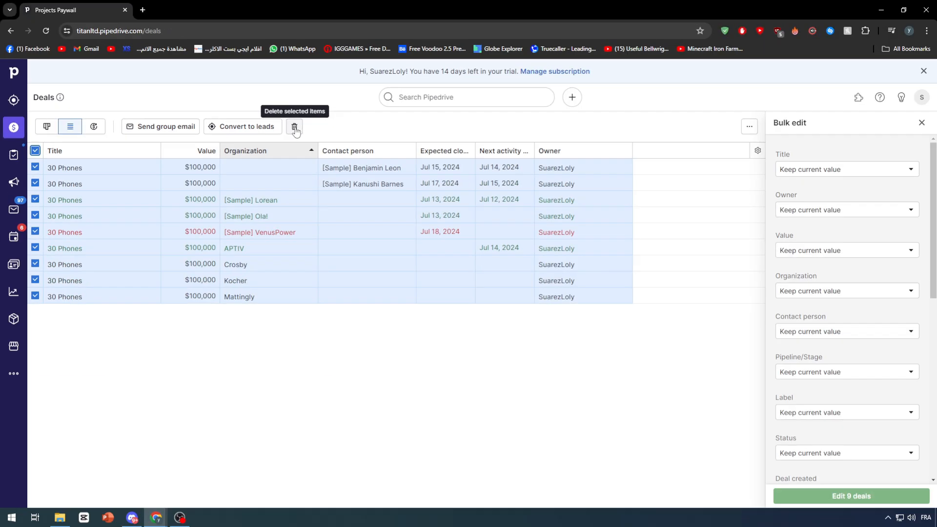
click(442, 191)
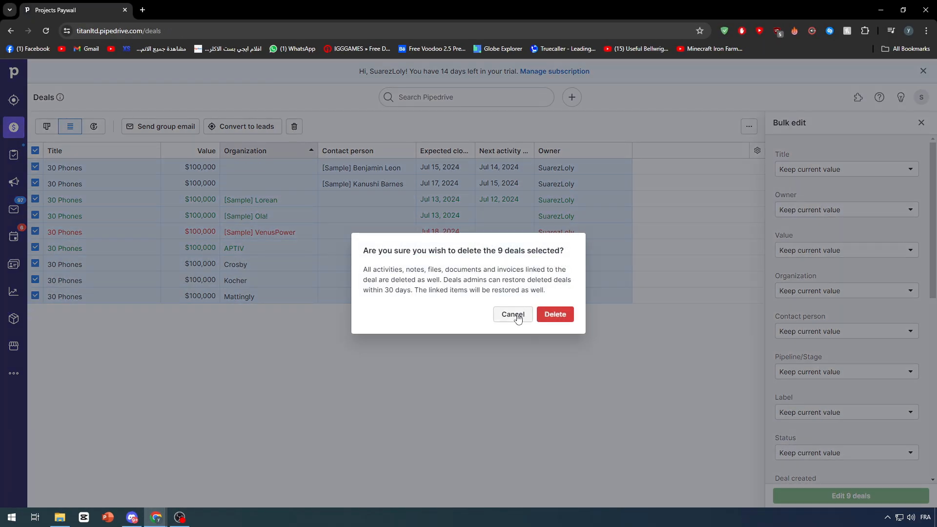
click(411, 274)
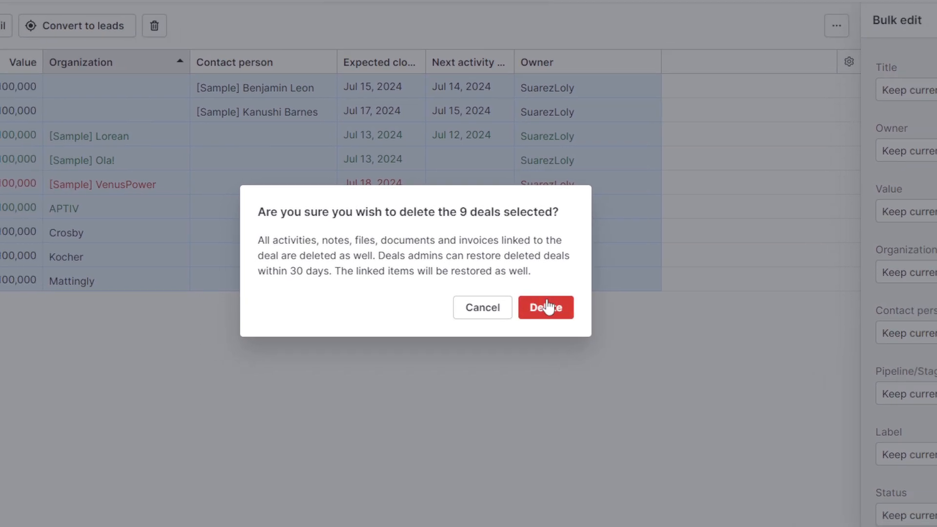
click(572, 318)
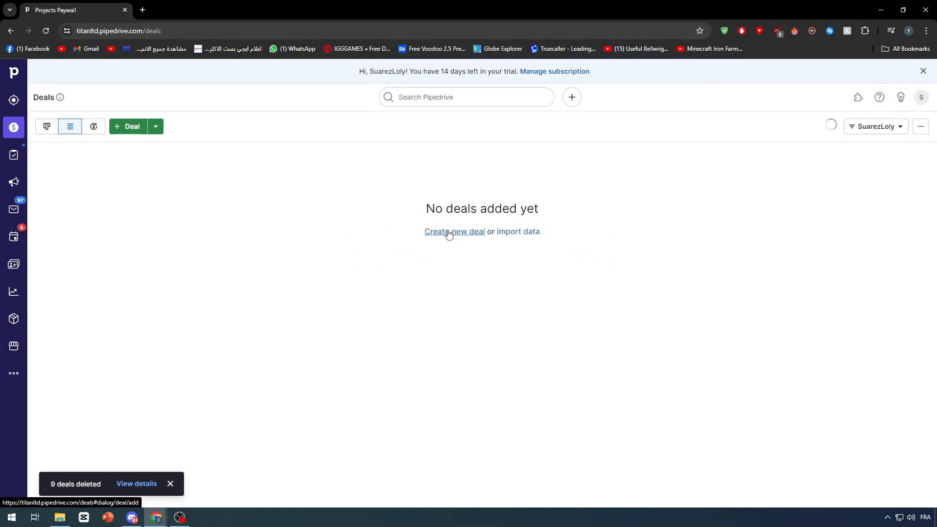
Step: Look at the blank new deal form, dismiss it and view the additional actions for the deals list
click(440, 232)
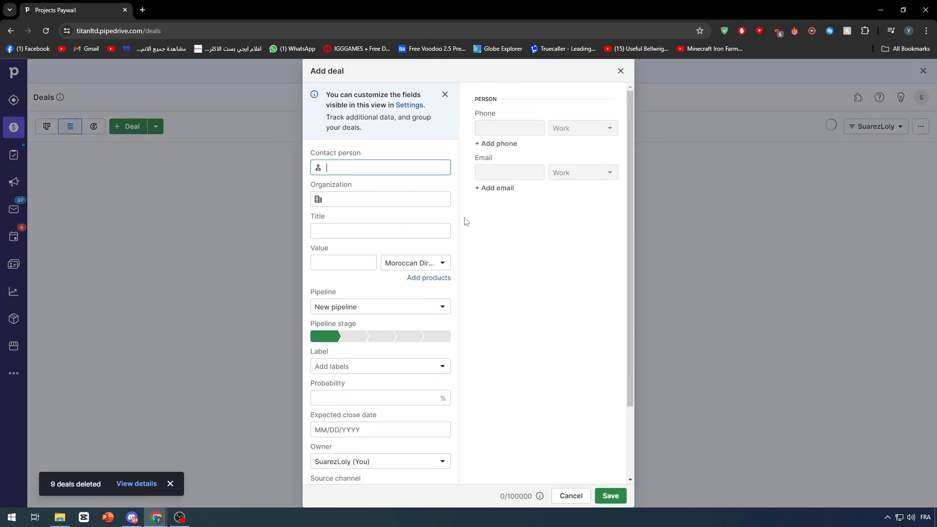
click(620, 70)
click(920, 128)
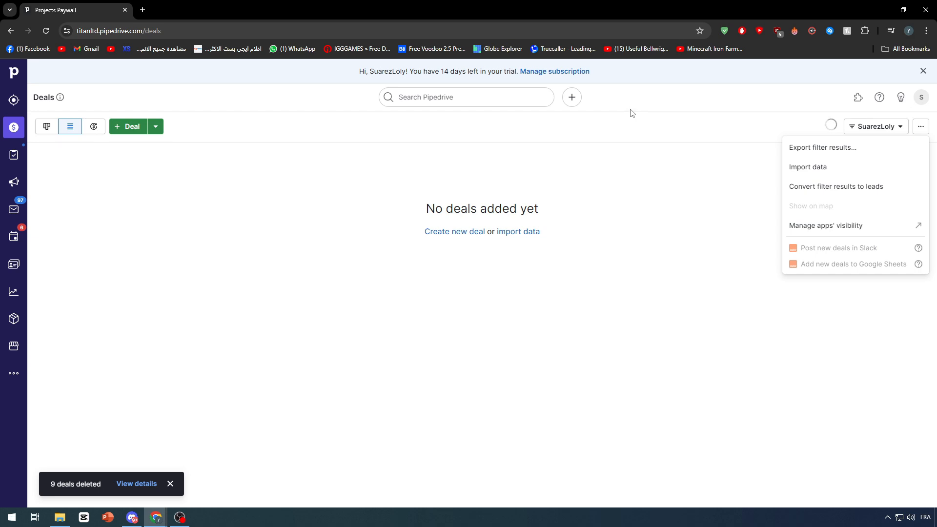
Step: View the deals pipeline board and its blank Add deal form, dismiss the form and return to the deals list
click(49, 130)
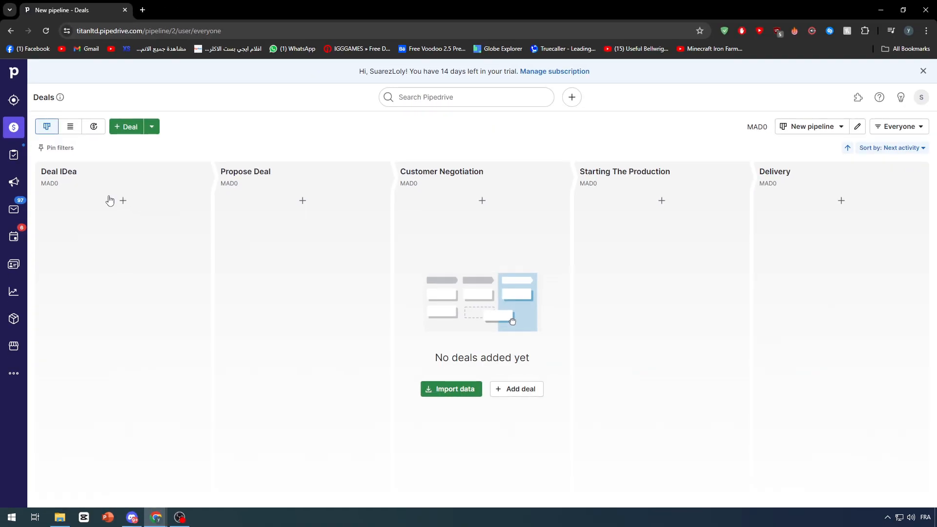
click(122, 200)
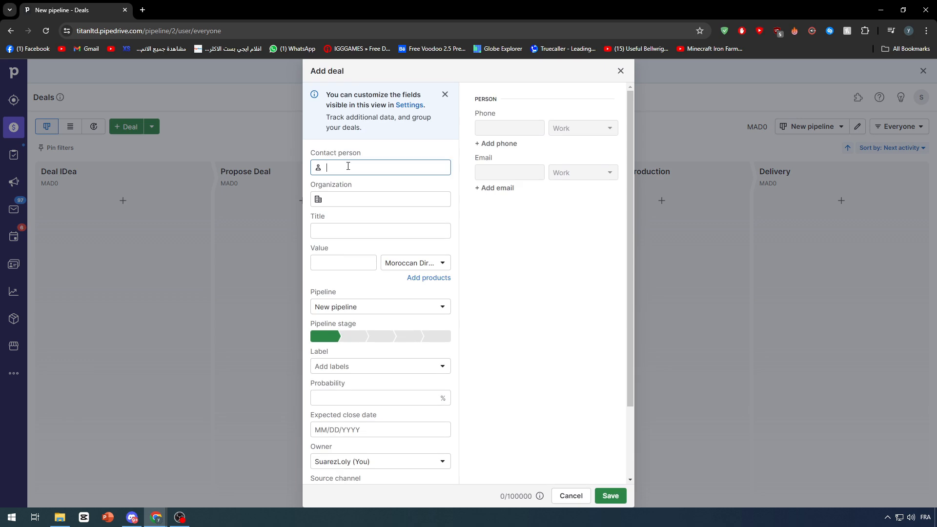
click(619, 70)
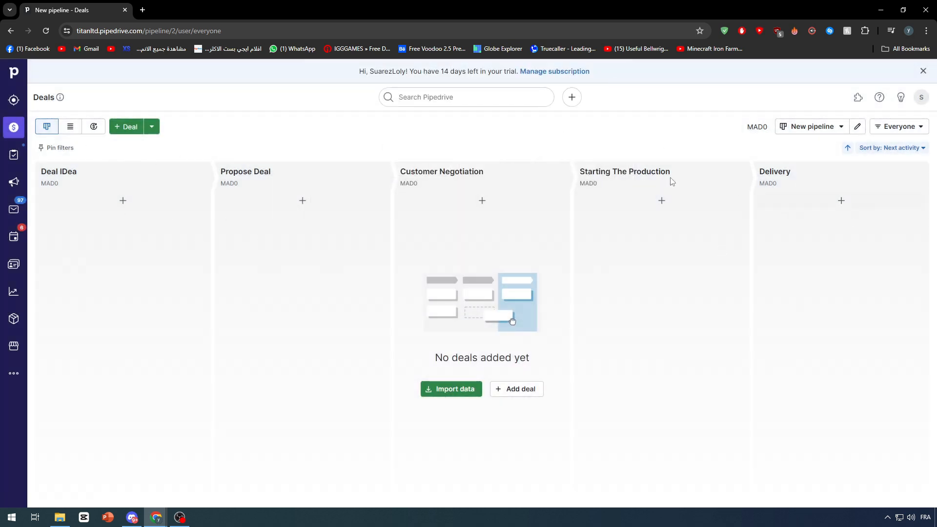
drag(152, 170, 935, 212)
click(901, 240)
click(70, 128)
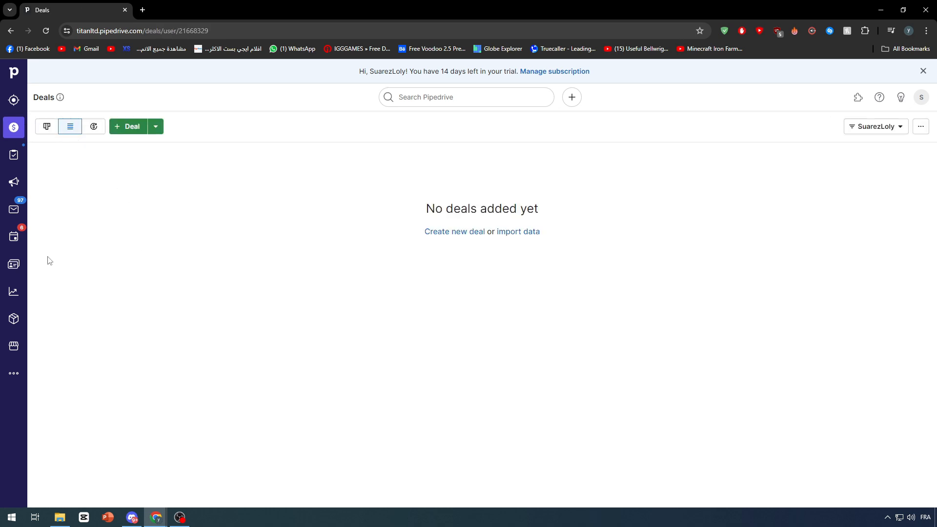
Step: Go to the contacts timeline, select all persons there, and switch to the People list
click(19, 265)
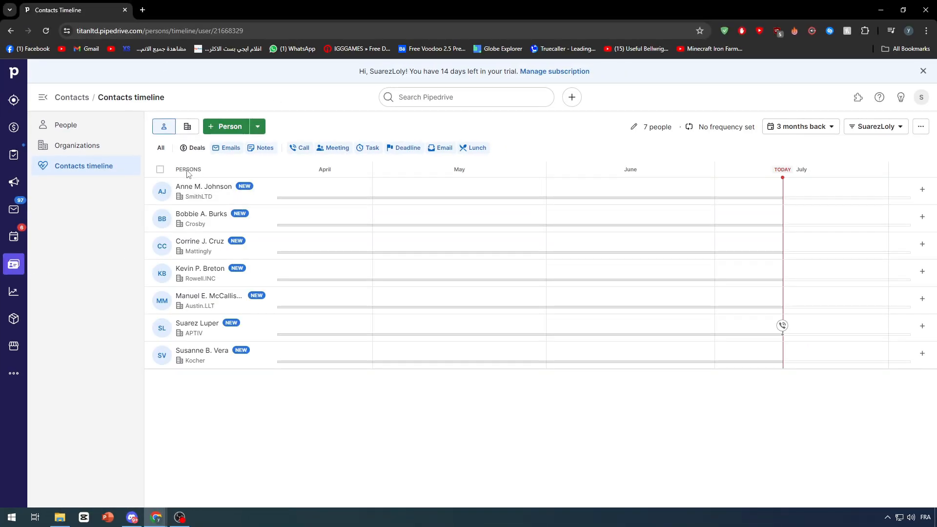
click(160, 170)
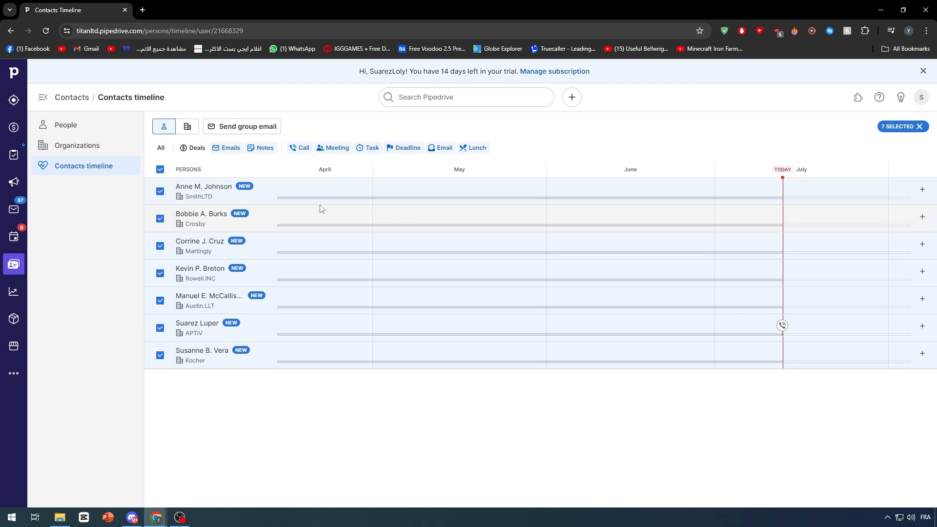
click(66, 125)
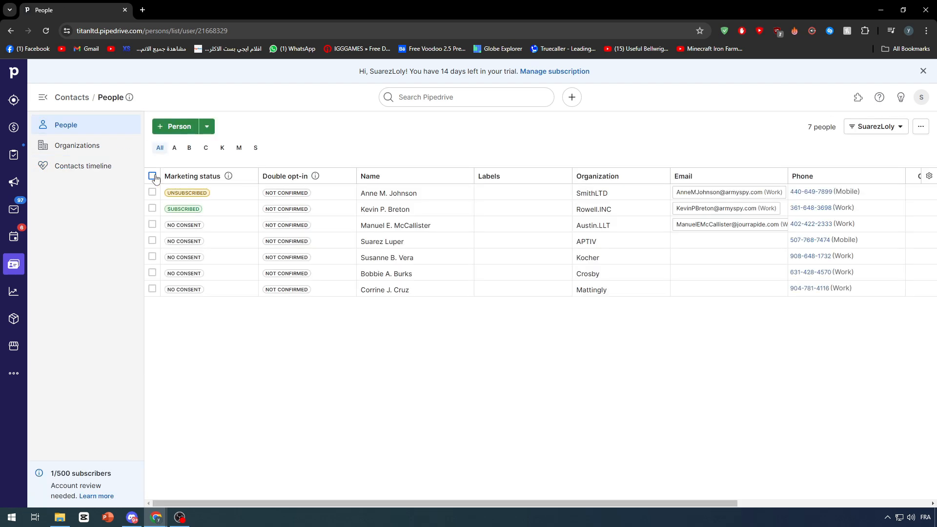
Step: View the bulk edit fields for all people, close them without changes, and look through the People list's columns
click(152, 177)
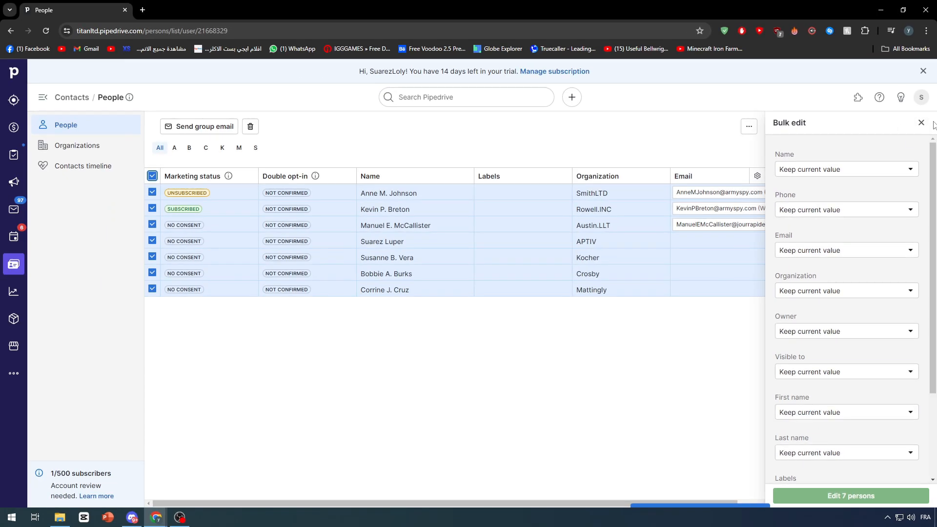
click(922, 123)
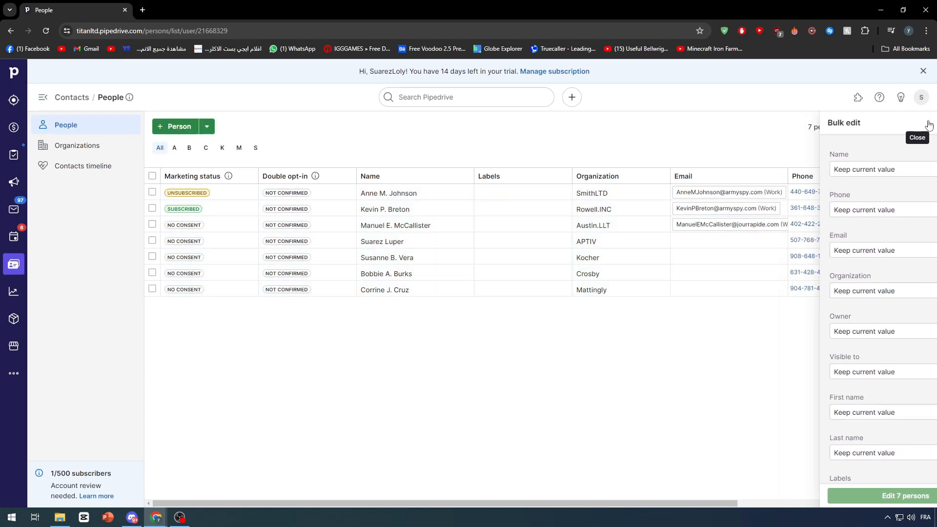
drag(671, 504, 872, 492)
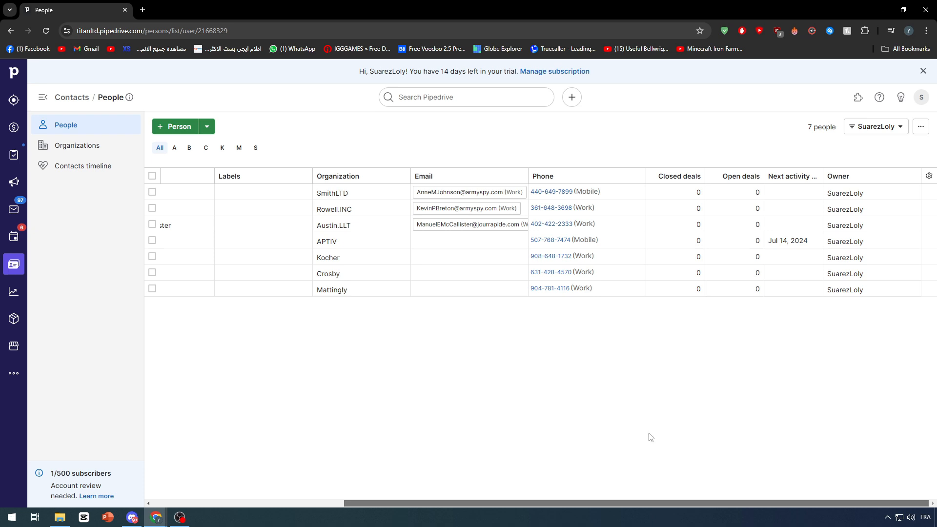
click(328, 502)
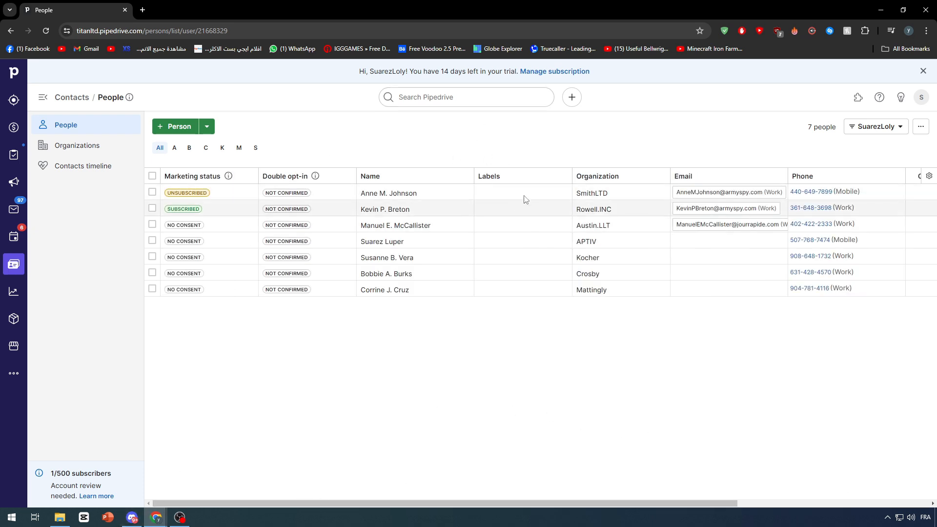
Step: Bulk edit all seven people to set their Labels to CUSTOMER and apply the change
click(153, 176)
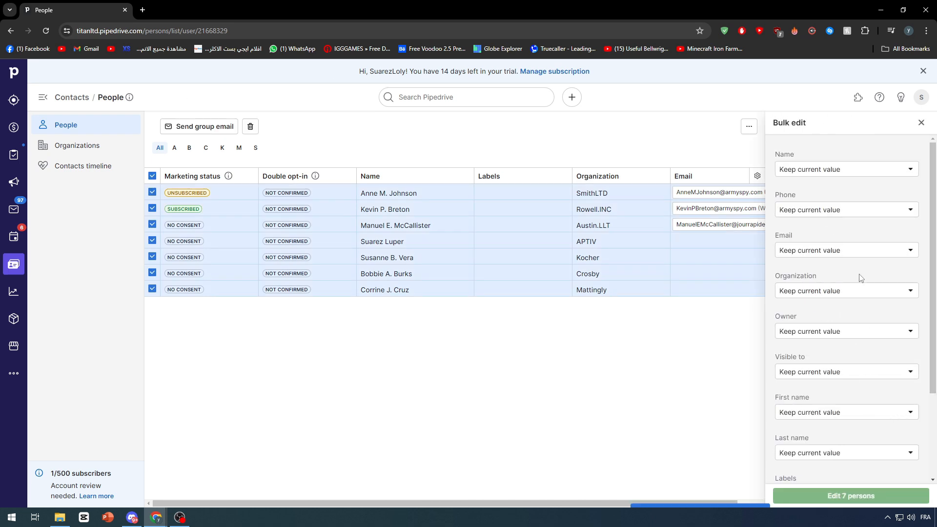
scroll(848, 336, down, 3)
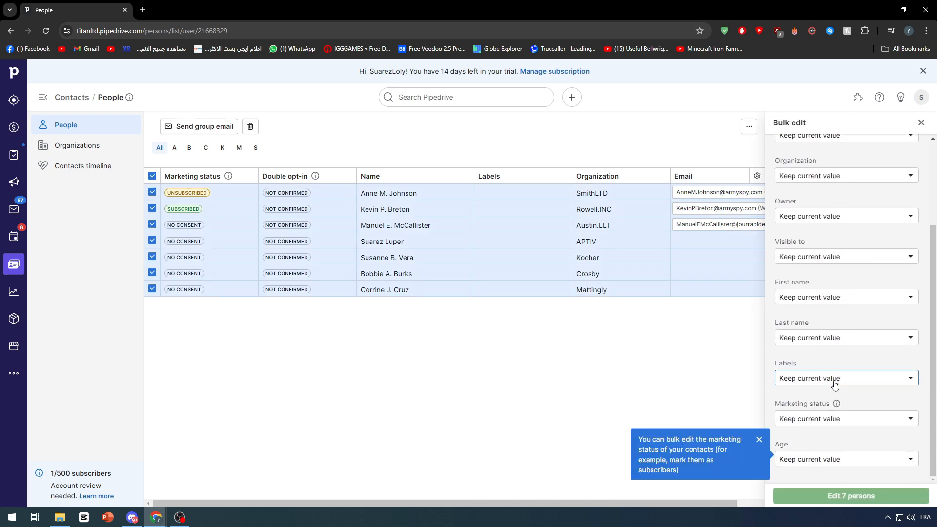
click(835, 385)
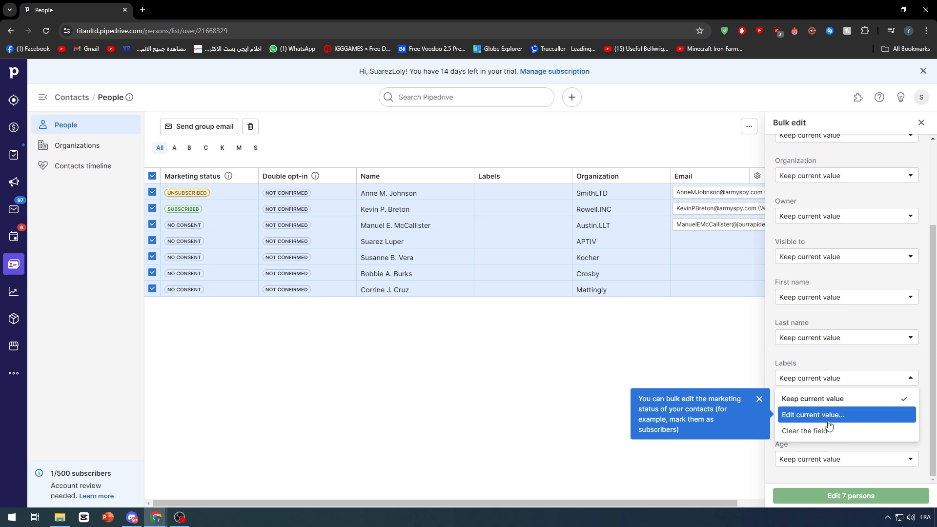
click(828, 426)
click(818, 396)
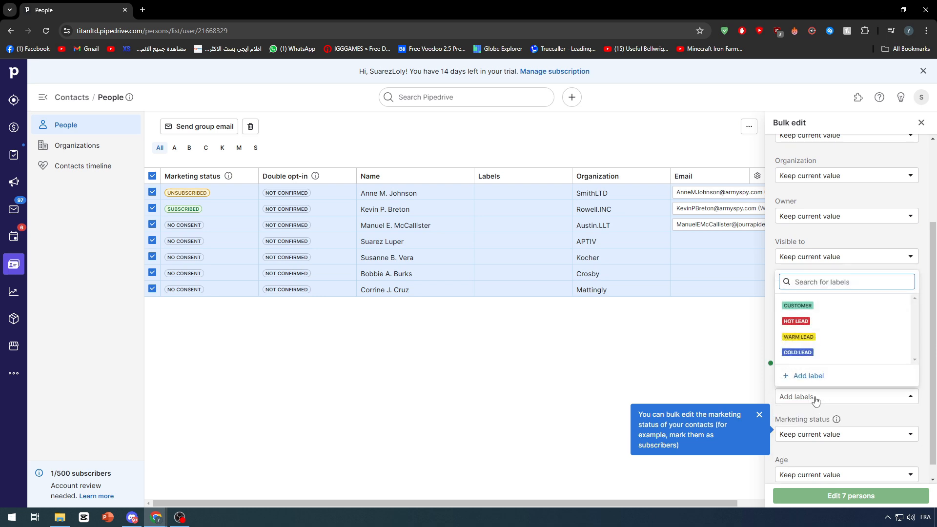
click(806, 304)
click(633, 355)
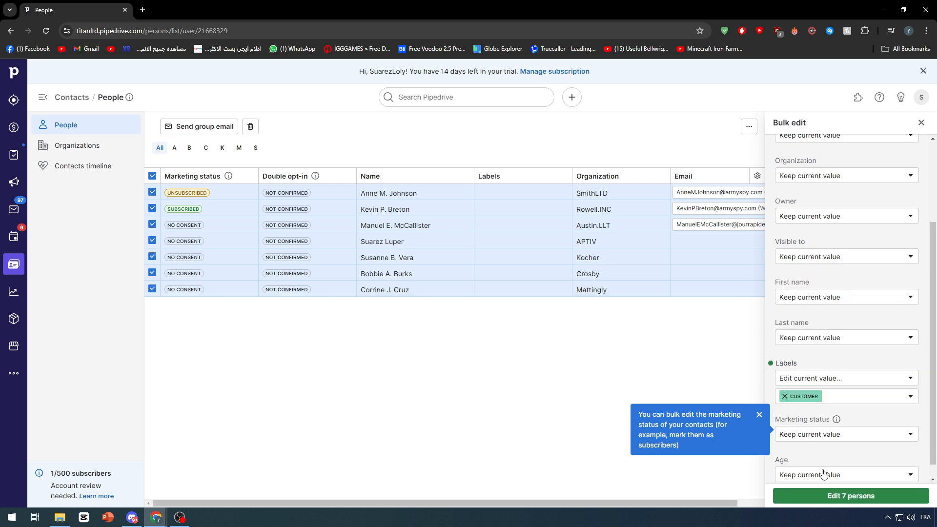
click(829, 496)
click(569, 185)
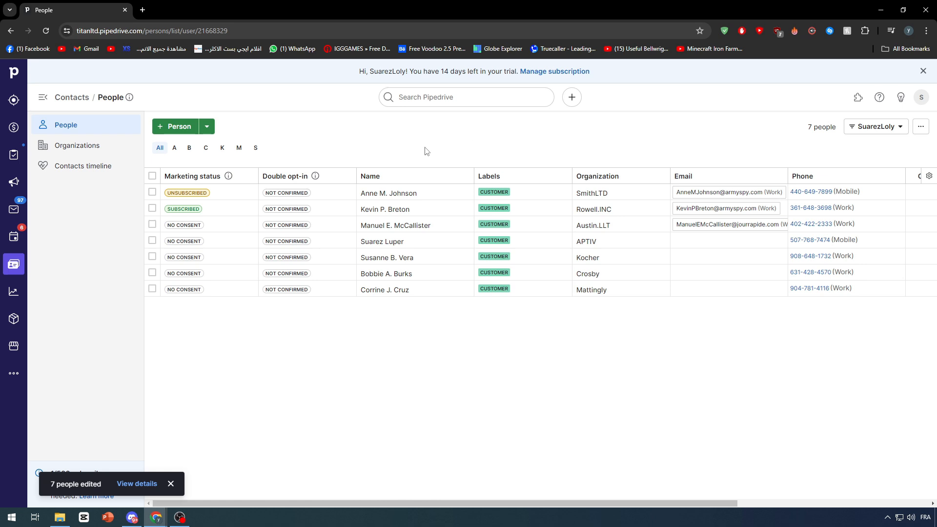
Step: Select the five people with the NO CONSENT marketing status and delete them, confirming the deletion
click(152, 192)
click(152, 192)
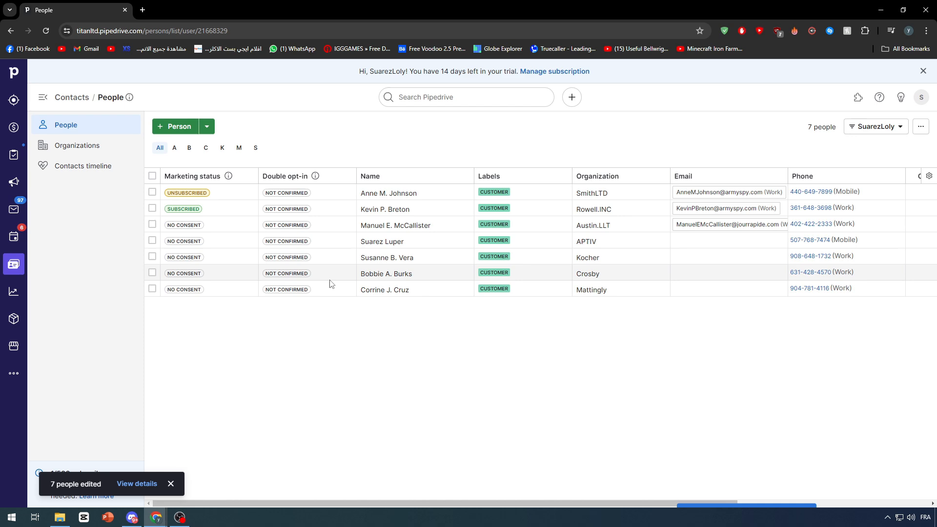
click(152, 224)
click(152, 240)
click(153, 257)
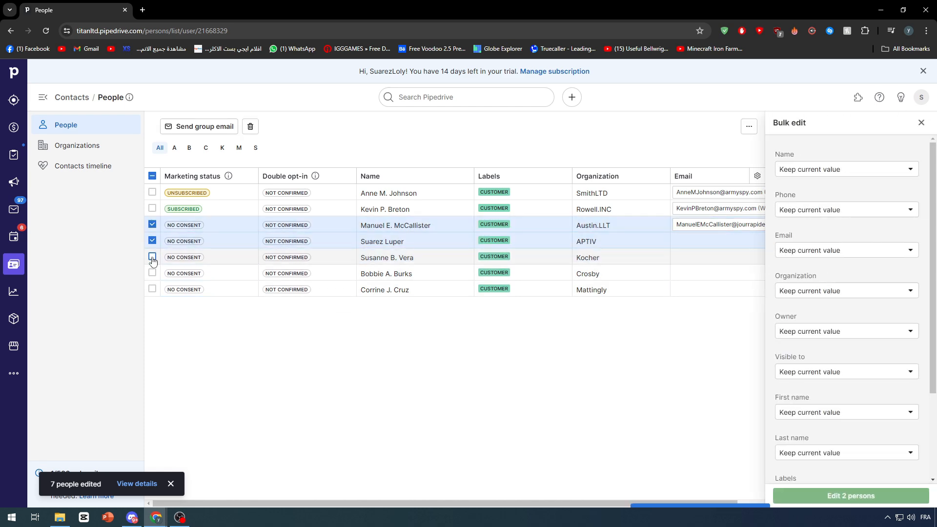
click(152, 272)
click(152, 289)
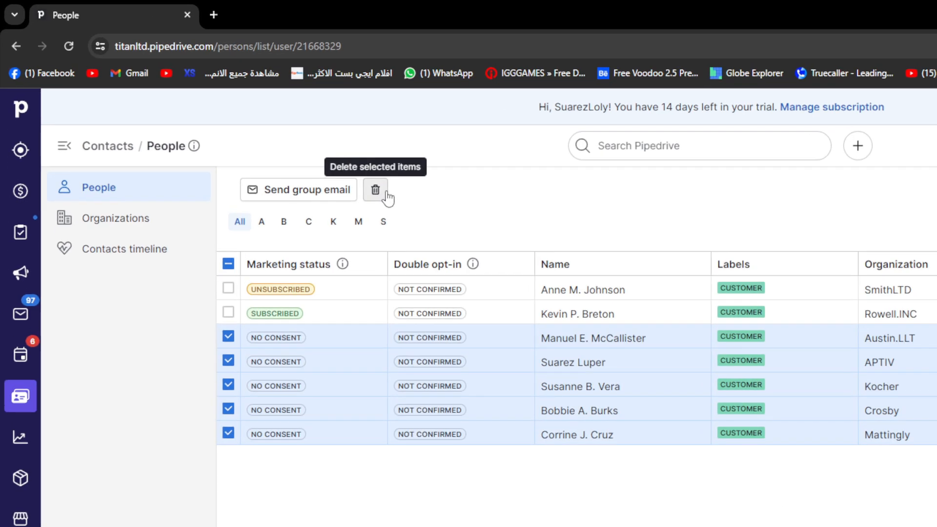
click(250, 126)
click(556, 340)
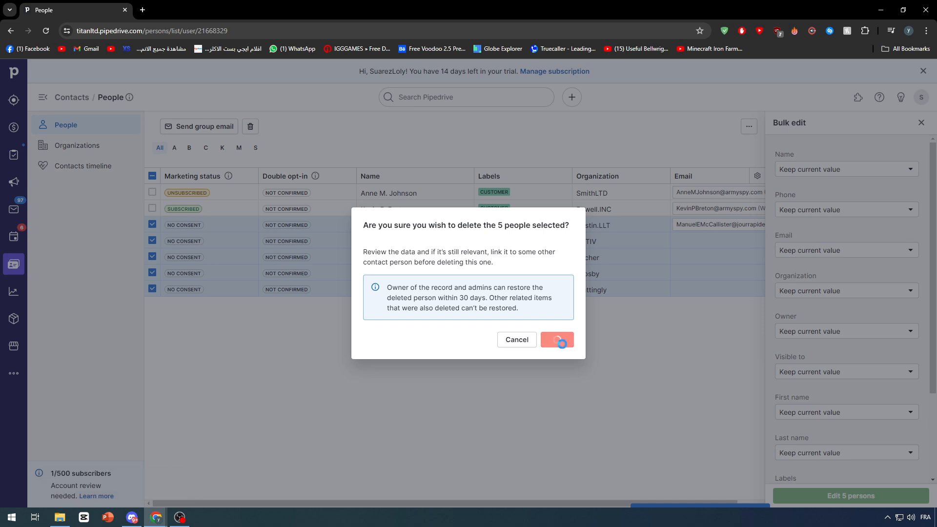